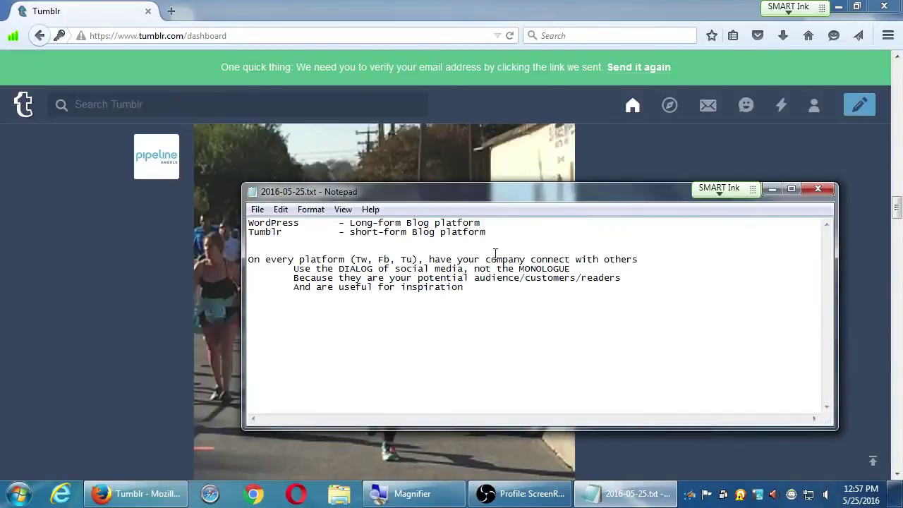
- Switch to the Tumblr dashboard in Firefox, browse down the feed and dismiss the reblog tip
{"action": "left_click", "coordinate": [638, 146]}
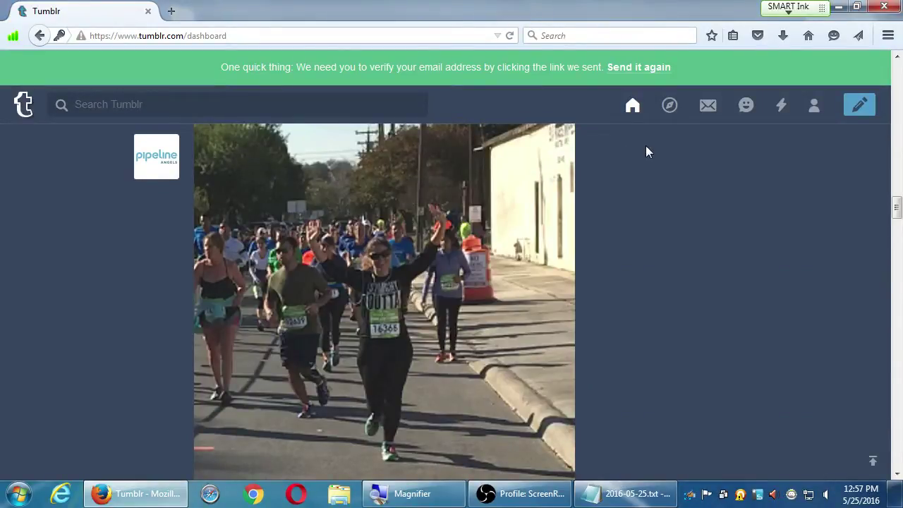
{"action": "scroll", "coordinate": [646, 149], "scroll_direction": "down", "scroll_amount": 10}
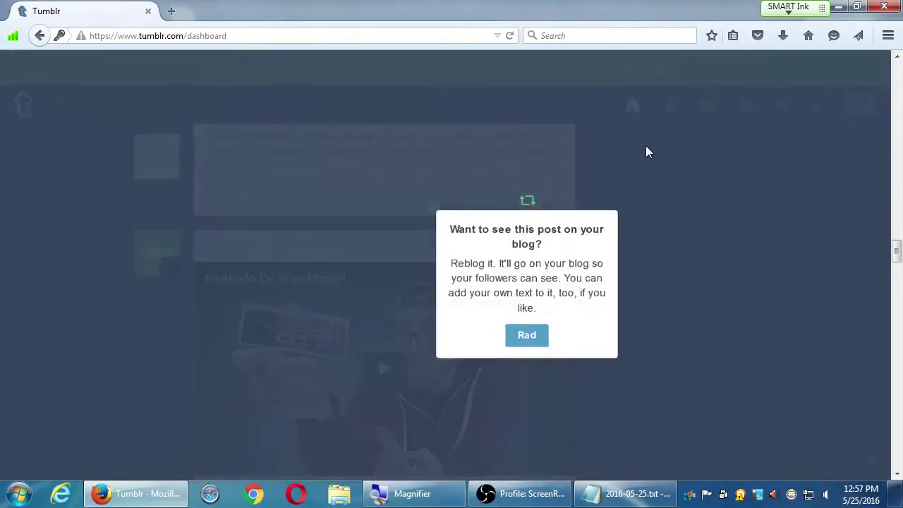
{"action": "left_click", "coordinate": [526, 332]}
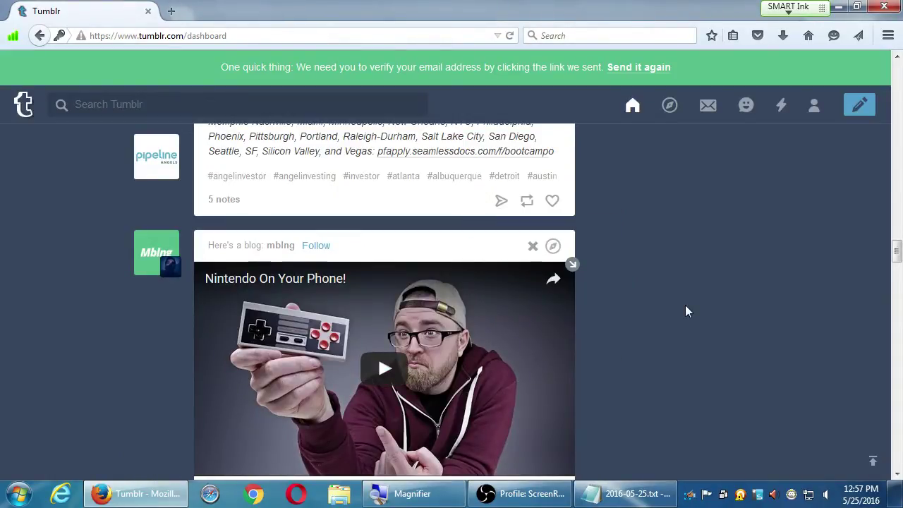
- Open the account settings, review the Account page down to the active sessions, and go to the Dashboard settings
{"action": "scroll", "coordinate": [685, 302], "scroll_direction": "up", "scroll_amount": 2}
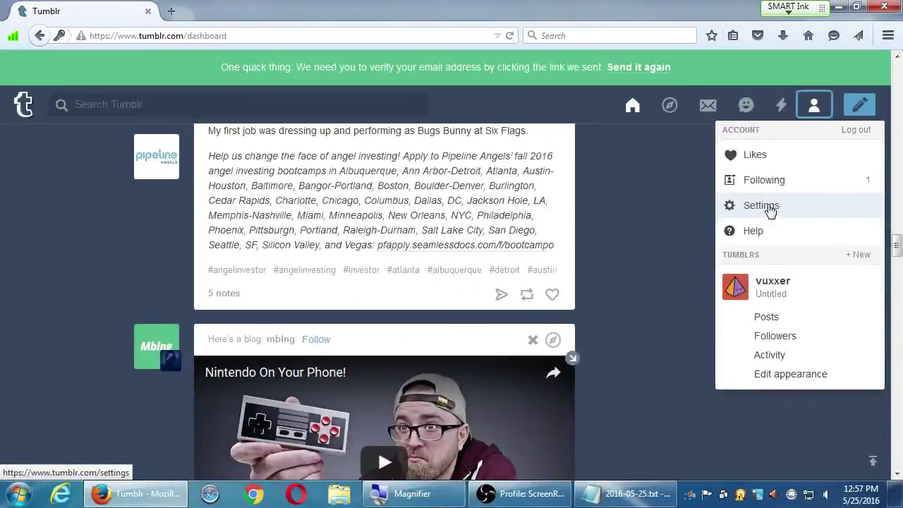
{"action": "left_click", "coordinate": [761, 205]}
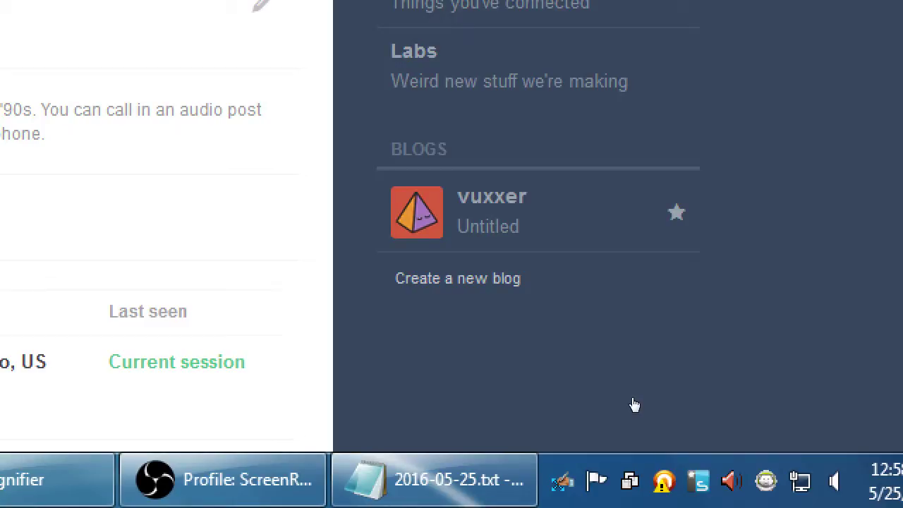
{"action": "key", "text": "super+minus"}
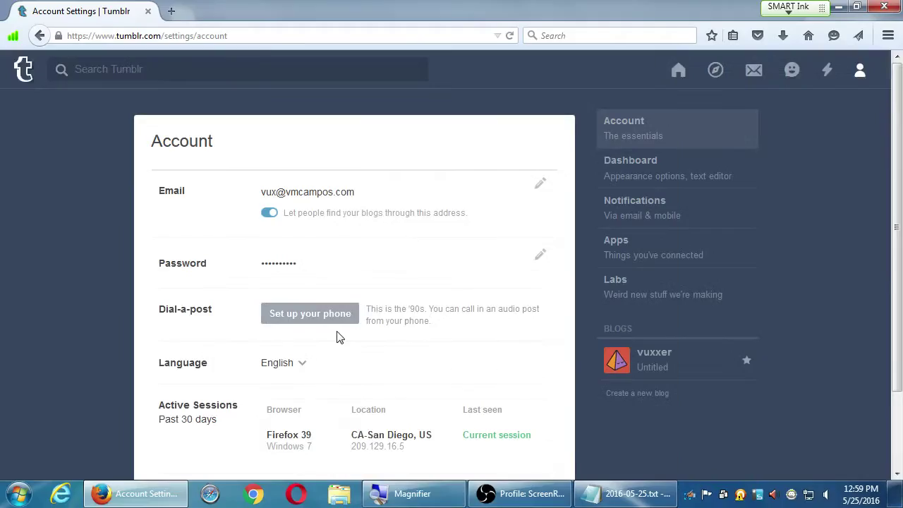
{"action": "scroll", "coordinate": [120, 369], "scroll_direction": "down", "scroll_amount": 2}
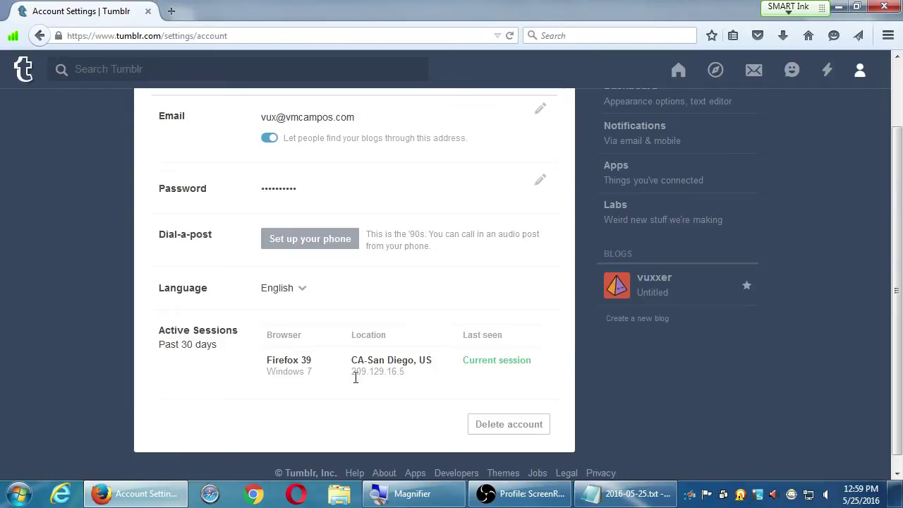
{"action": "scroll", "coordinate": [332, 315], "scroll_direction": "up", "scroll_amount": 2}
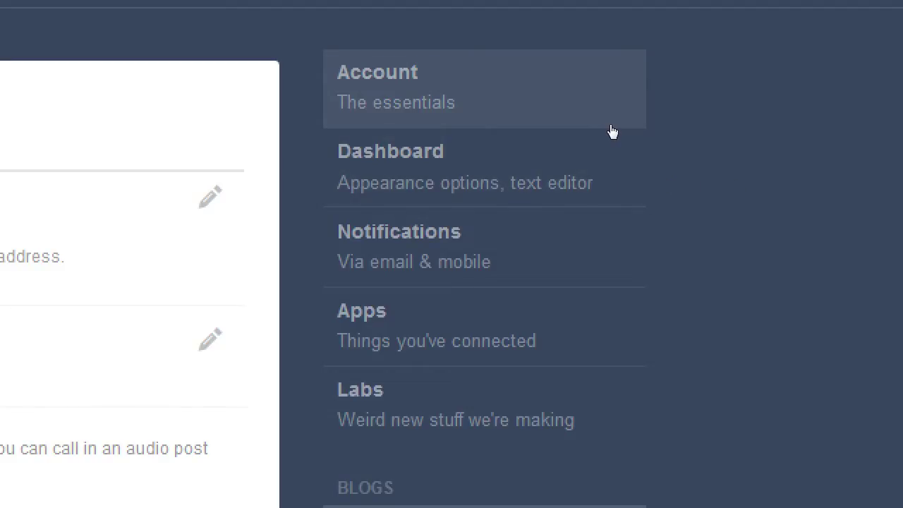
{"action": "left_click", "coordinate": [626, 170]}
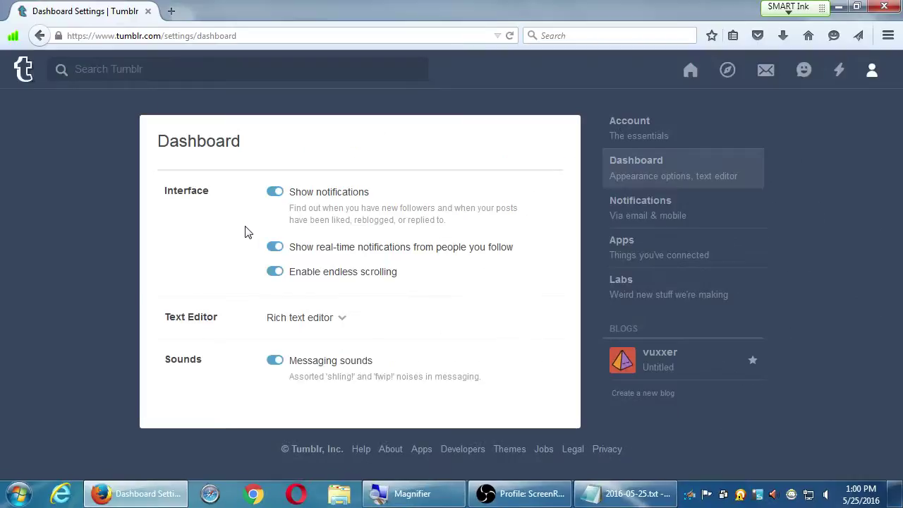
- Open the dashboard feed in a second tab and browse far down through the posts to examine endless scrolling
{"action": "middle_click", "coordinate": [23, 72]}
{"action": "left_click", "coordinate": [228, 13]}
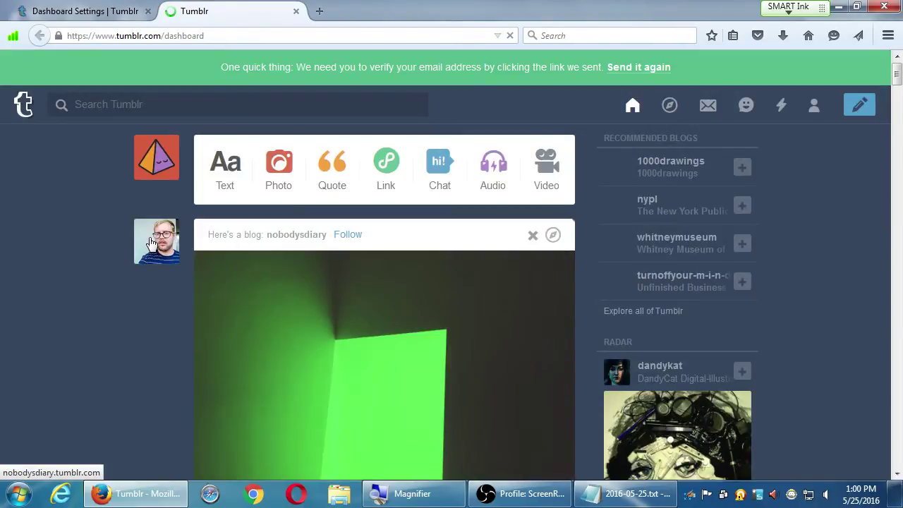
{"action": "scroll", "coordinate": [152, 243], "scroll_direction": "down", "scroll_amount": 2}
{"action": "scroll", "coordinate": [134, 243], "scroll_direction": "down", "scroll_amount": 10}
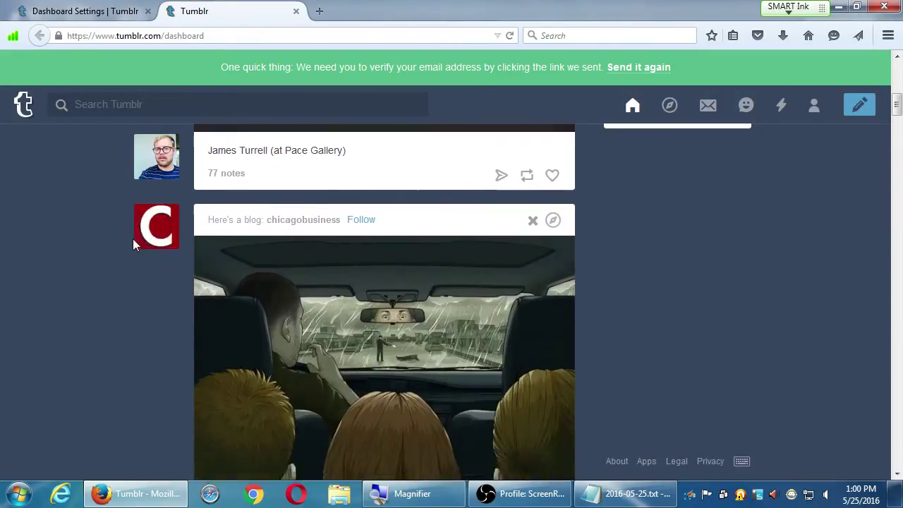
{"action": "scroll", "coordinate": [134, 243], "scroll_direction": "down", "scroll_amount": 15}
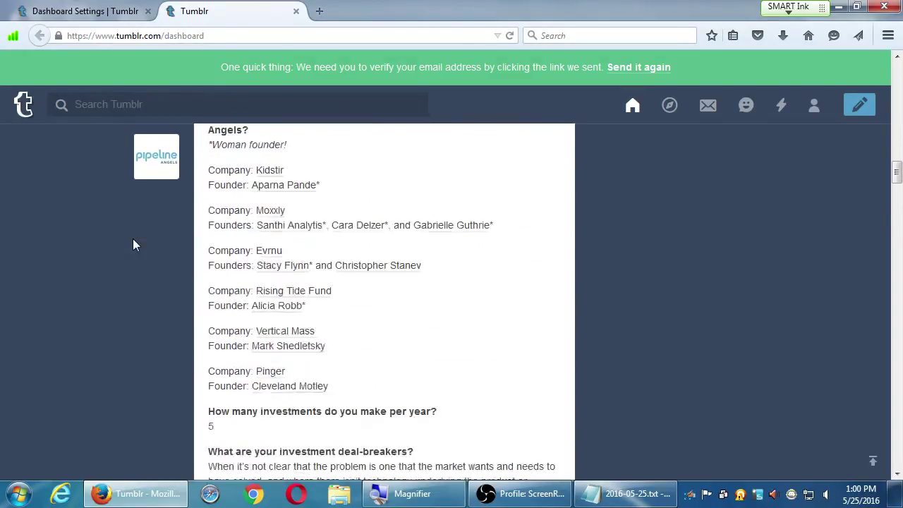
{"action": "scroll", "coordinate": [135, 245], "scroll_direction": "down", "scroll_amount": 20}
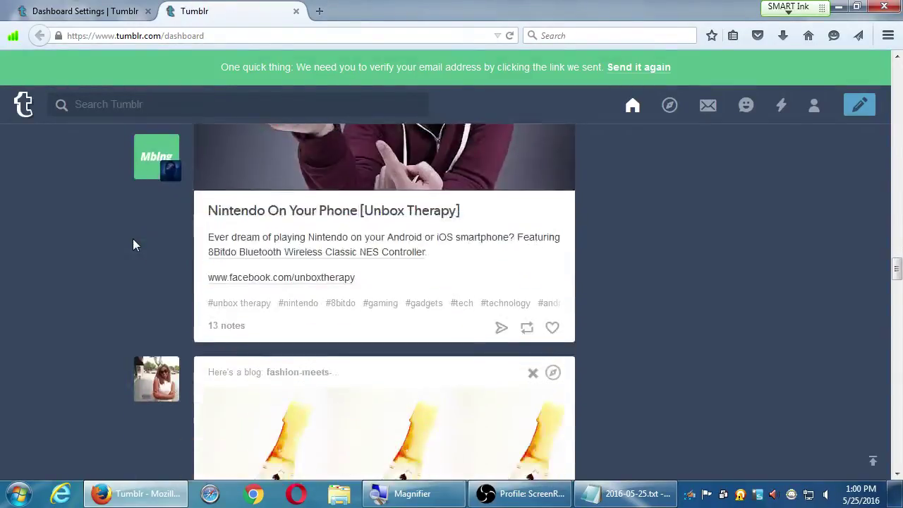
{"action": "scroll", "coordinate": [134, 244], "scroll_direction": "down", "scroll_amount": 20}
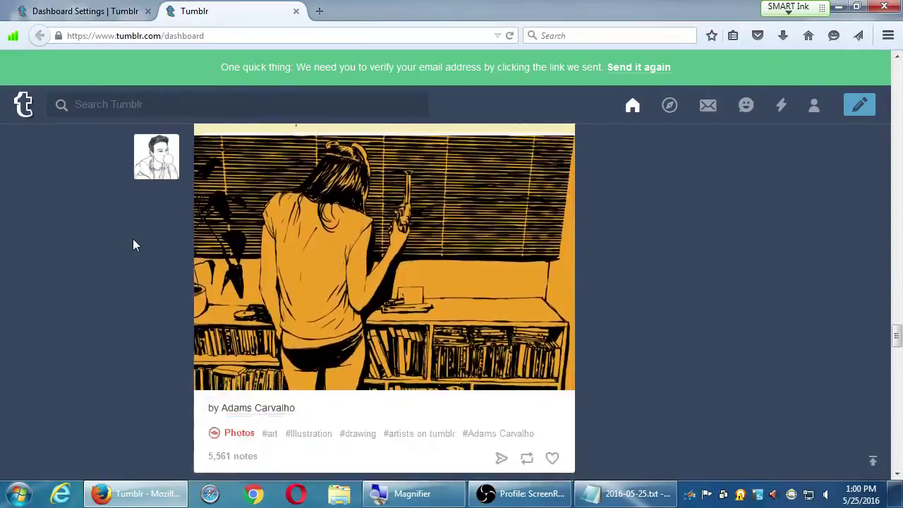
{"action": "scroll", "coordinate": [135, 245], "scroll_direction": "down", "scroll_amount": 6}
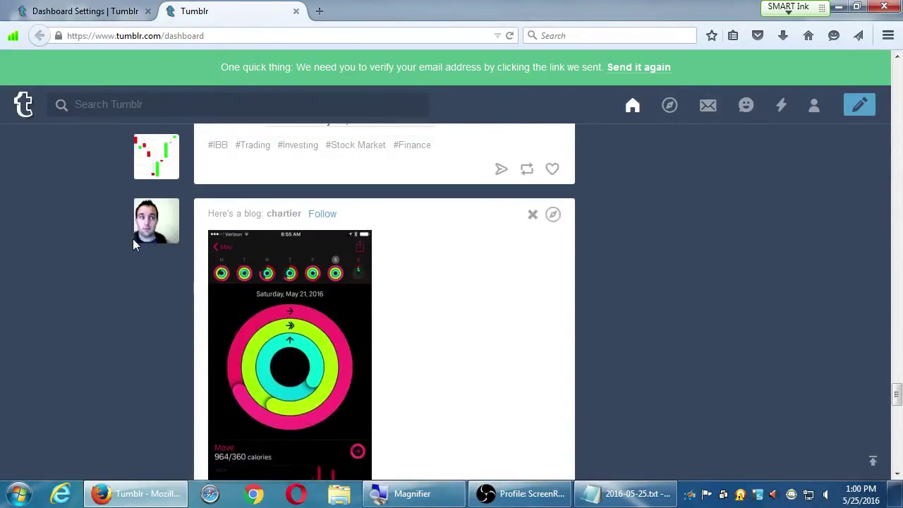
{"action": "scroll", "coordinate": [136, 245], "scroll_direction": "up", "scroll_amount": 2}
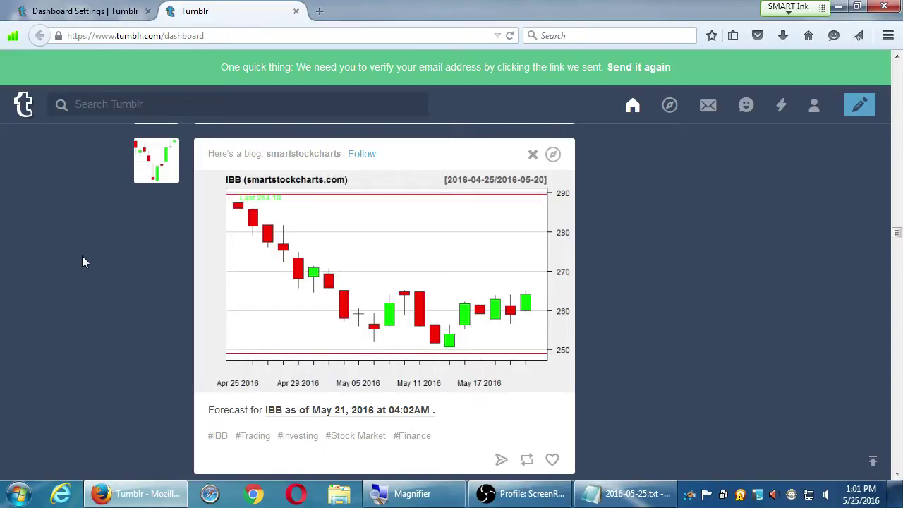
- Compare the endless scrolling option in the Dashboard settings with the feed, browse more posts, and return to the settings
{"action": "key", "text": "ctrl+Tab"}
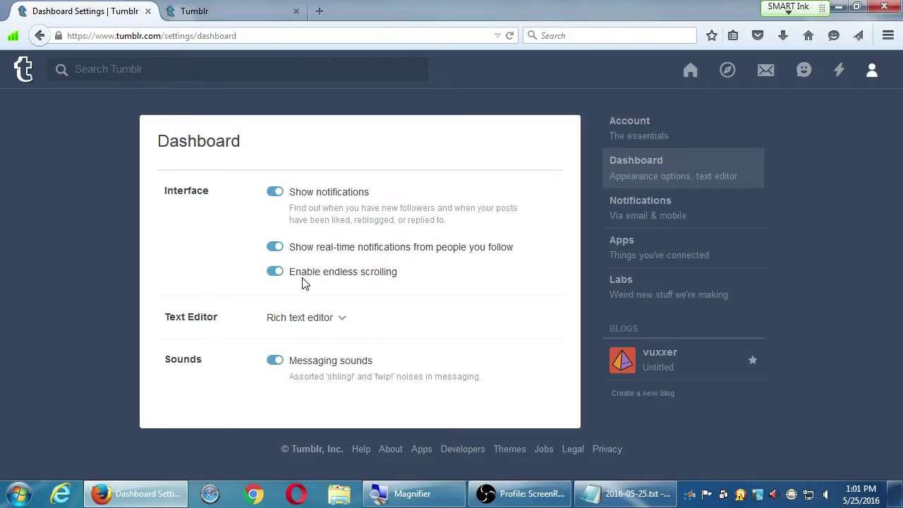
{"action": "key", "text": "ctrl+Tab"}
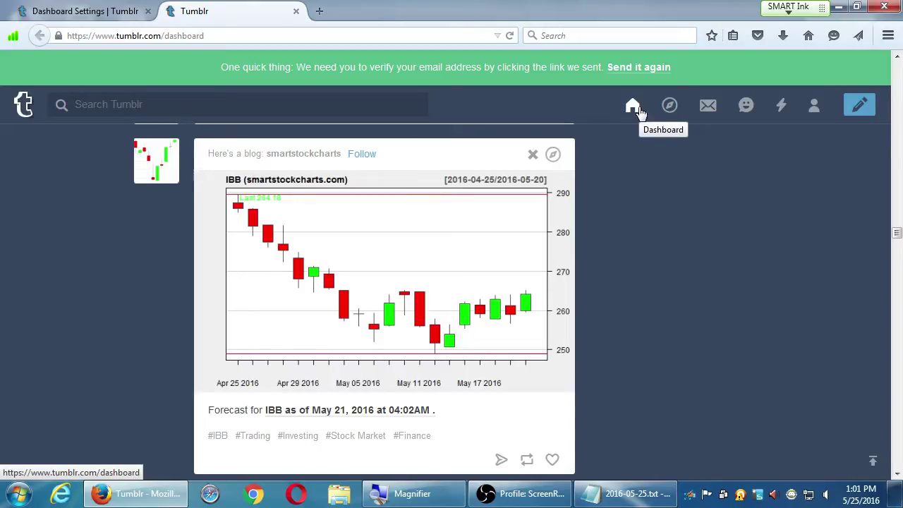
{"action": "scroll", "coordinate": [641, 195], "scroll_direction": "down", "scroll_amount": 5}
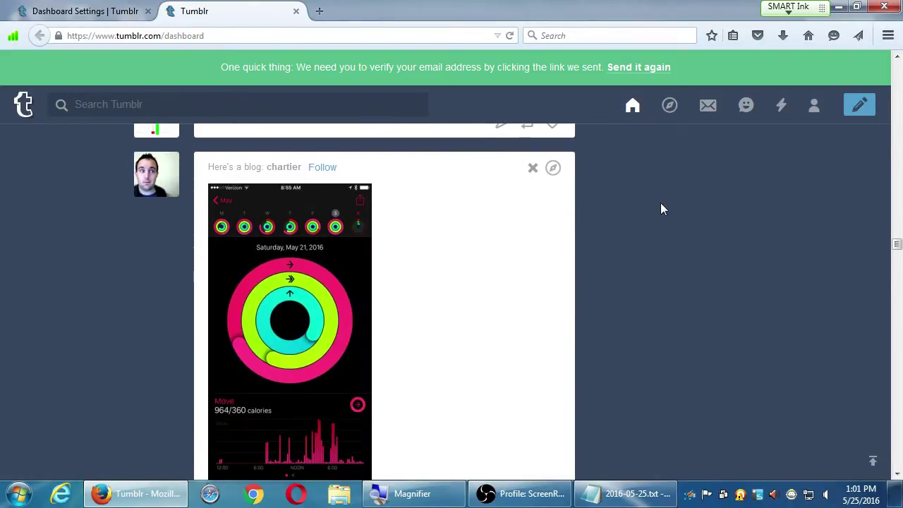
{"action": "scroll", "coordinate": [673, 209], "scroll_direction": "down", "scroll_amount": 3}
{"action": "scroll", "coordinate": [674, 210], "scroll_direction": "down", "scroll_amount": 20}
{"action": "scroll", "coordinate": [676, 209], "scroll_direction": "down", "scroll_amount": 11}
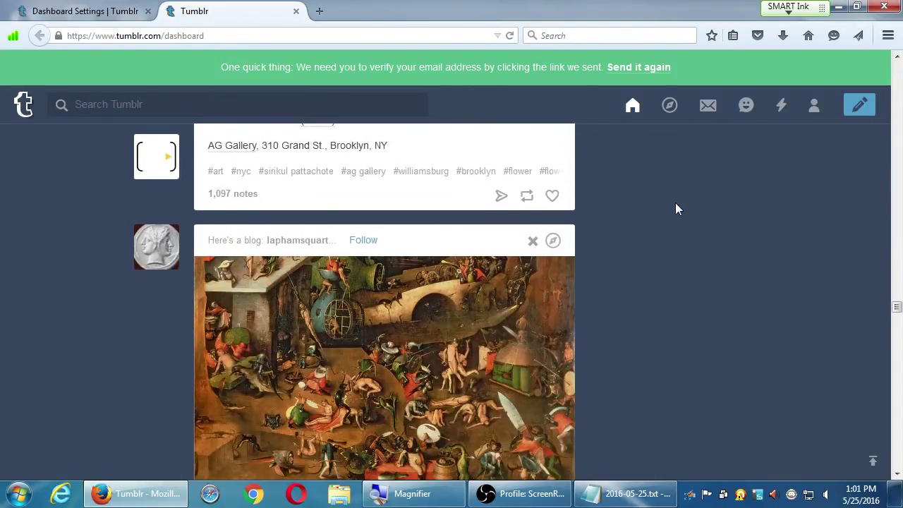
{"action": "scroll", "coordinate": [675, 210], "scroll_direction": "down", "scroll_amount": 3}
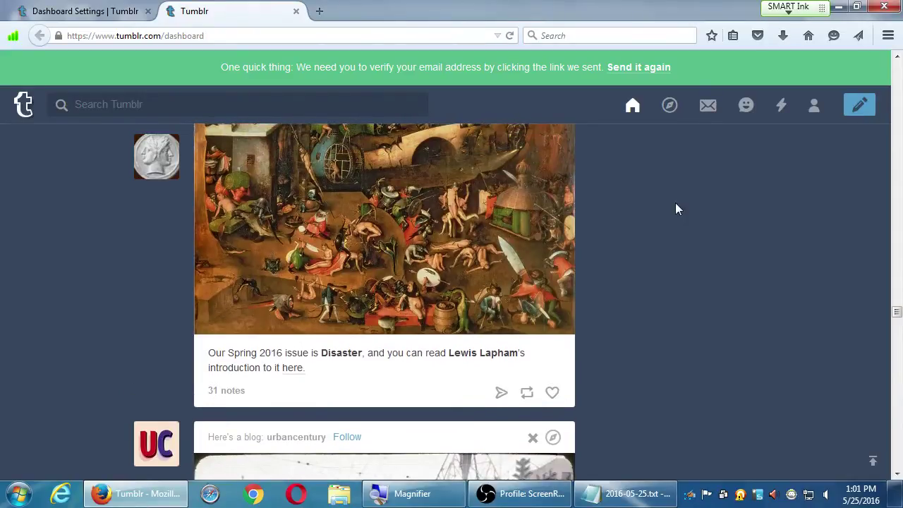
{"action": "scroll", "coordinate": [675, 209], "scroll_direction": "down", "scroll_amount": 3}
{"action": "key", "text": "ctrl+Tab"}
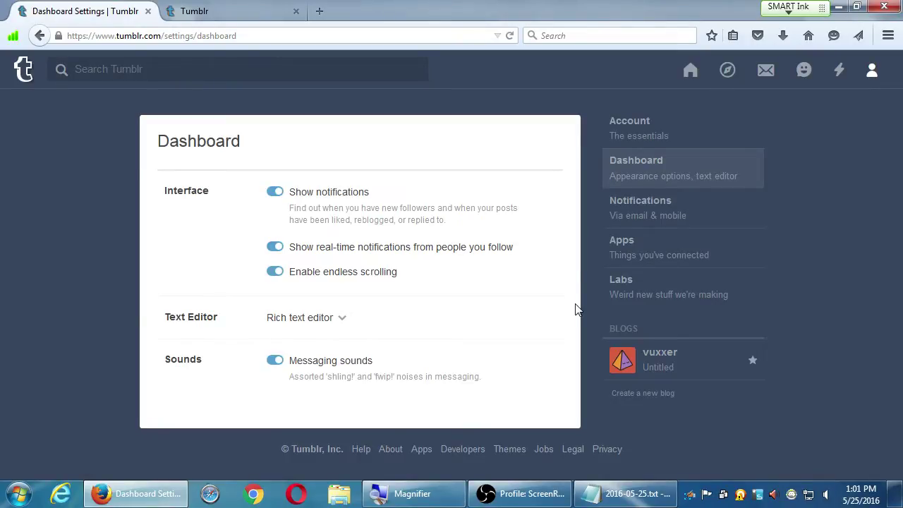
- Look through the Text Editor choices, keeping Rich text editor, and switch endless scrolling off and on again
{"action": "left_click", "coordinate": [319, 323]}
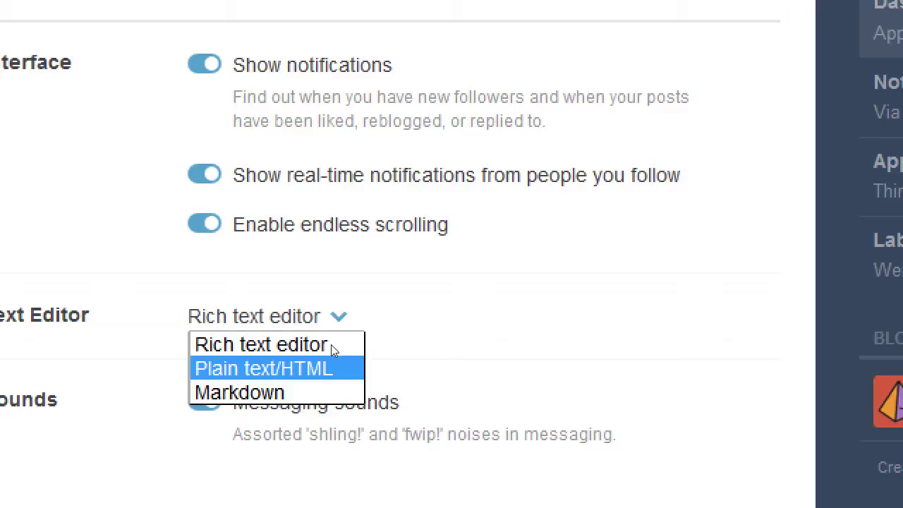
{"action": "key", "text": "Down"}
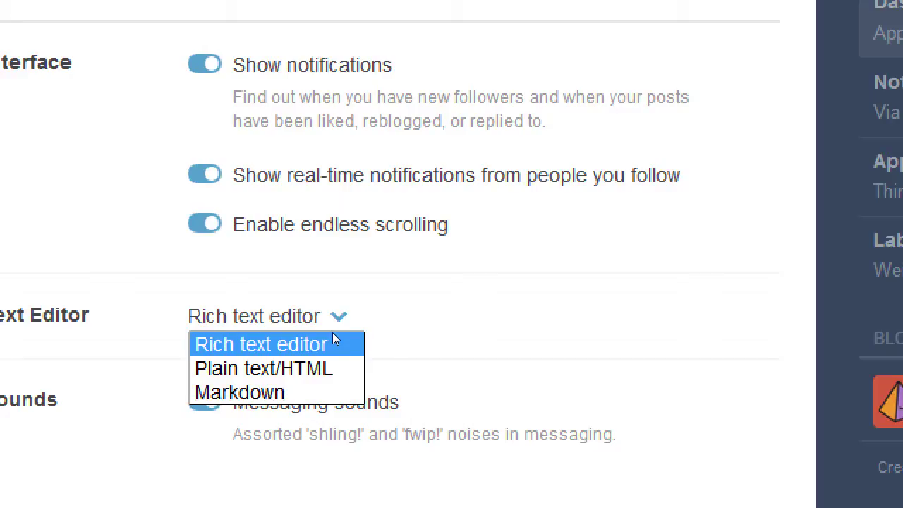
{"action": "key", "text": "Down"}
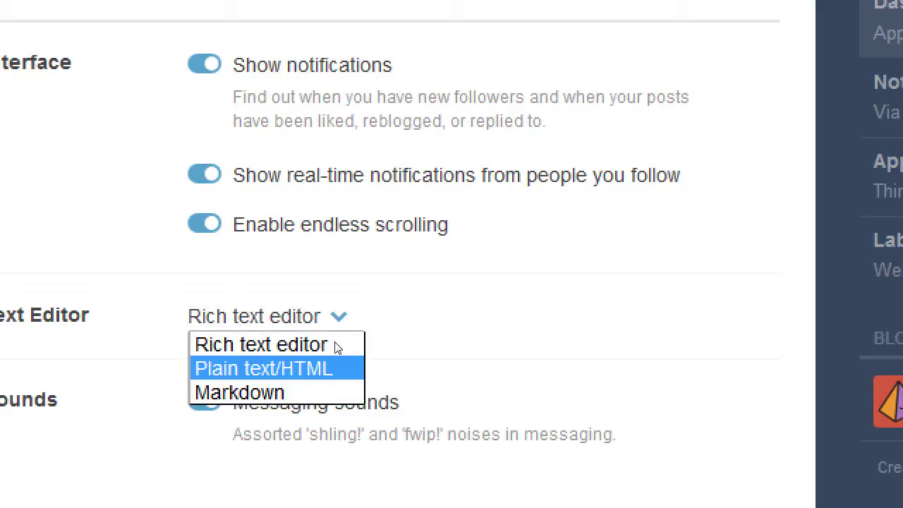
{"action": "left_click", "coordinate": [217, 302]}
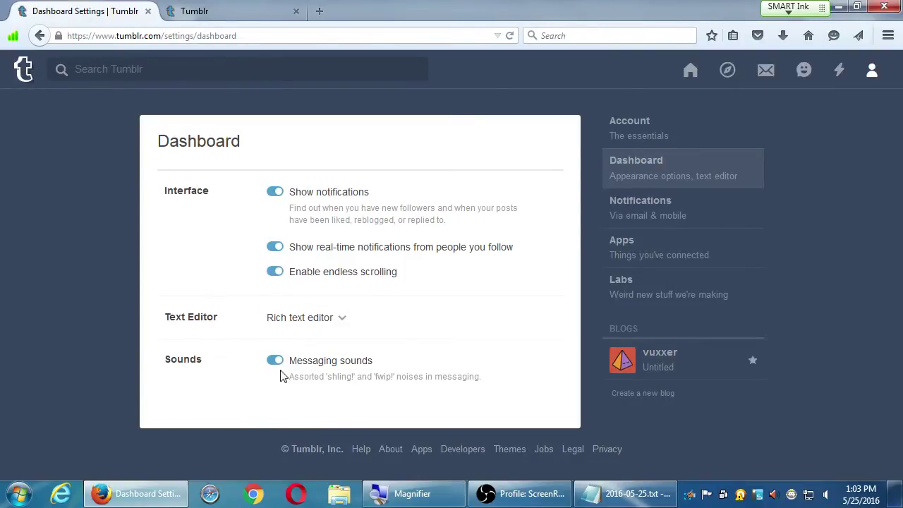
{"action": "left_click", "coordinate": [275, 272]}
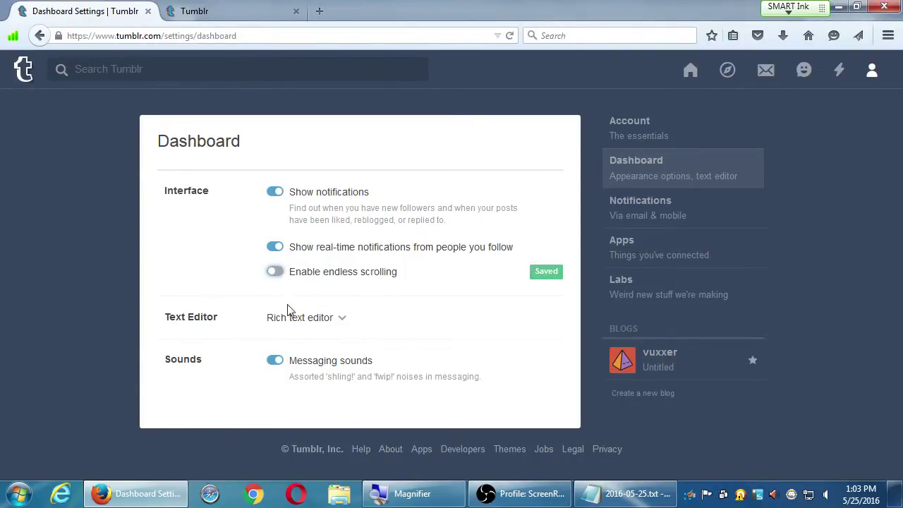
{"action": "left_click", "coordinate": [277, 274]}
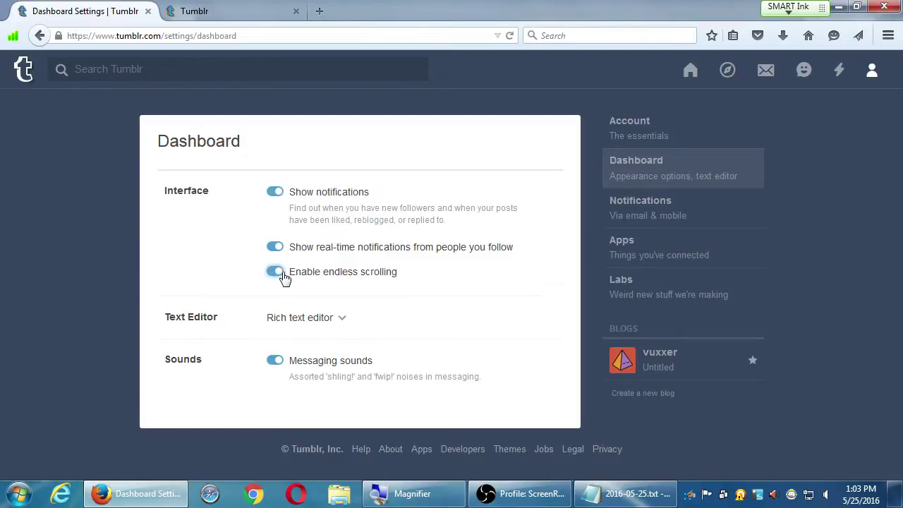
- Open the Notifications settings and switch the Tumblr news emails off and back on
{"action": "left_click", "coordinate": [665, 219]}
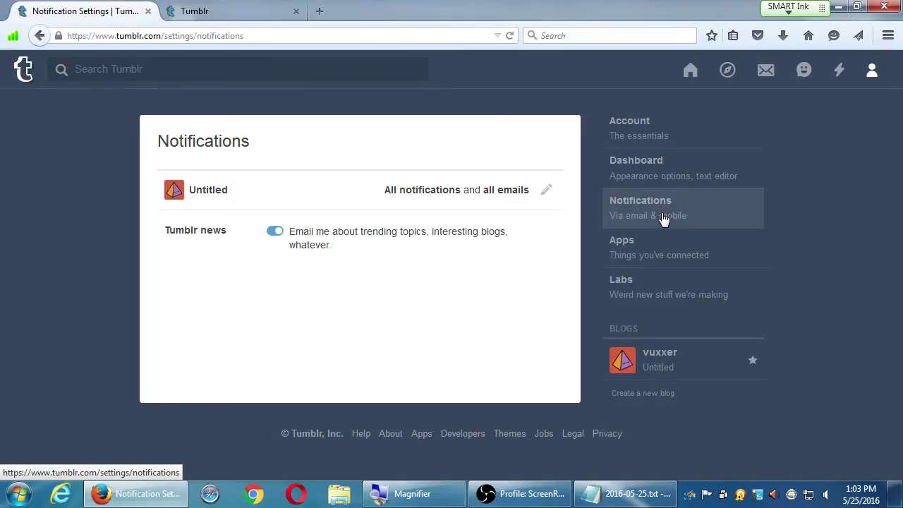
{"action": "left_click", "coordinate": [275, 234]}
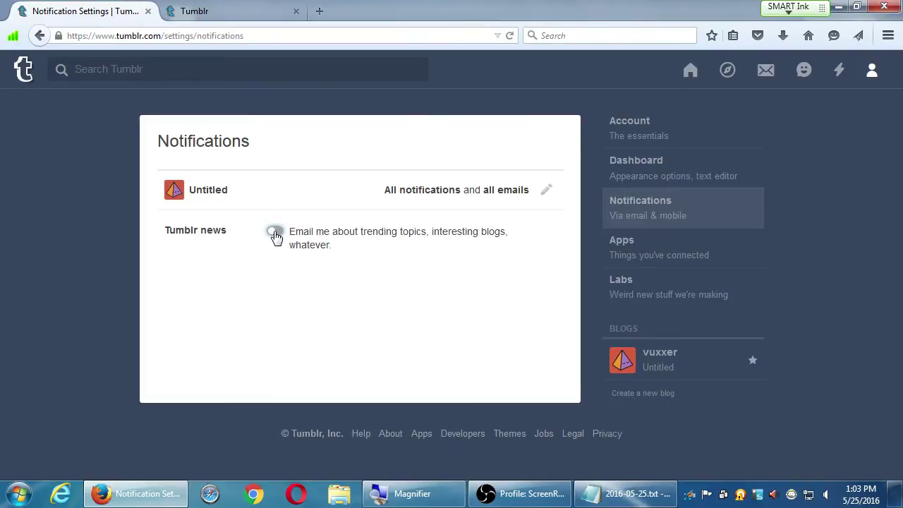
{"action": "left_click", "coordinate": [275, 234]}
- Open the Untitled blog's notification options, look through who notifications can come from, keeping From everyone, and cancel the edit
{"action": "left_click", "coordinate": [544, 197]}
{"action": "scroll", "coordinate": [543, 197], "scroll_direction": "down", "scroll_amount": 1}
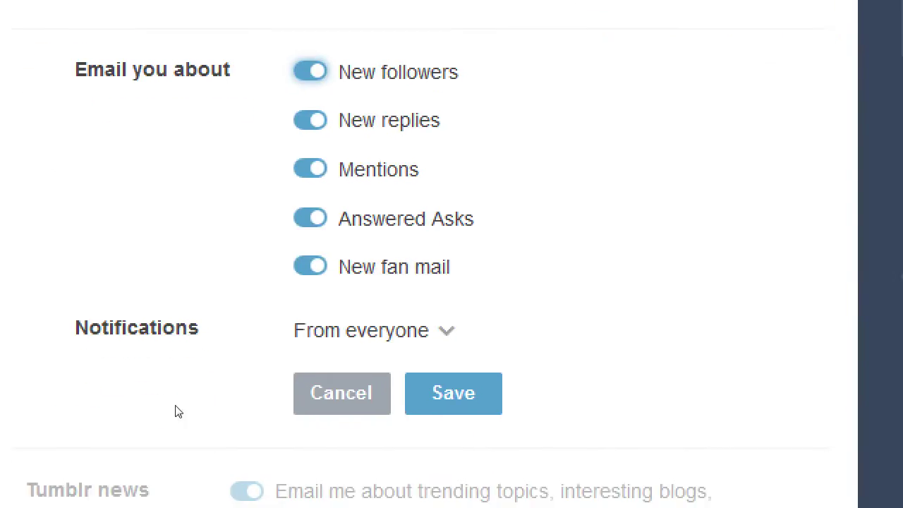
{"action": "left_click", "coordinate": [356, 331]}
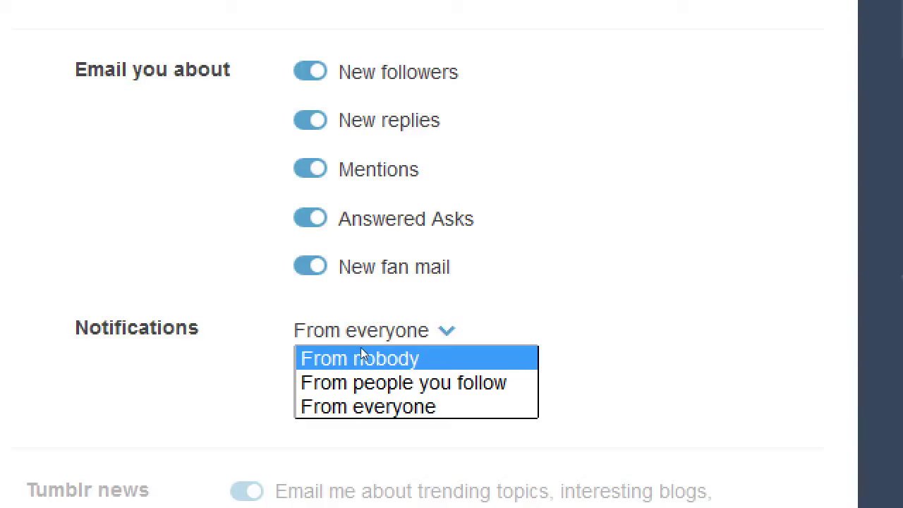
{"action": "key", "text": "Down"}
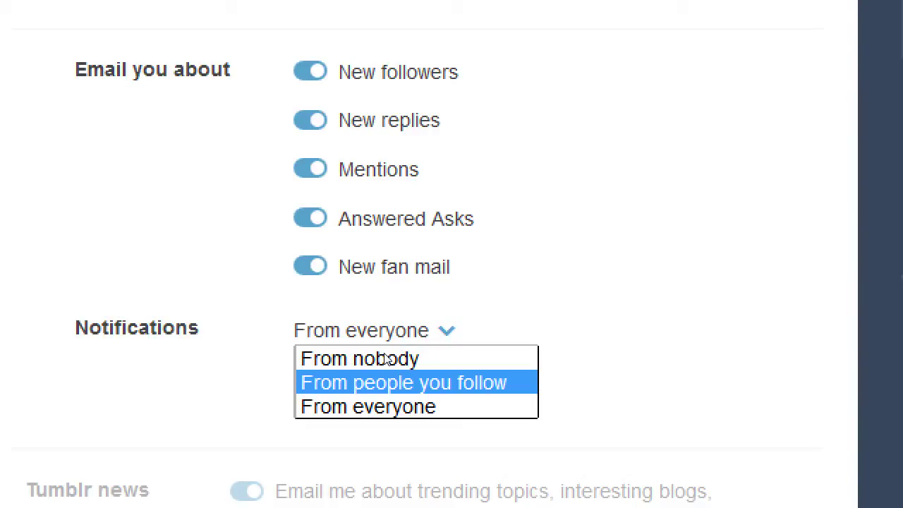
{"action": "left_click", "coordinate": [497, 326]}
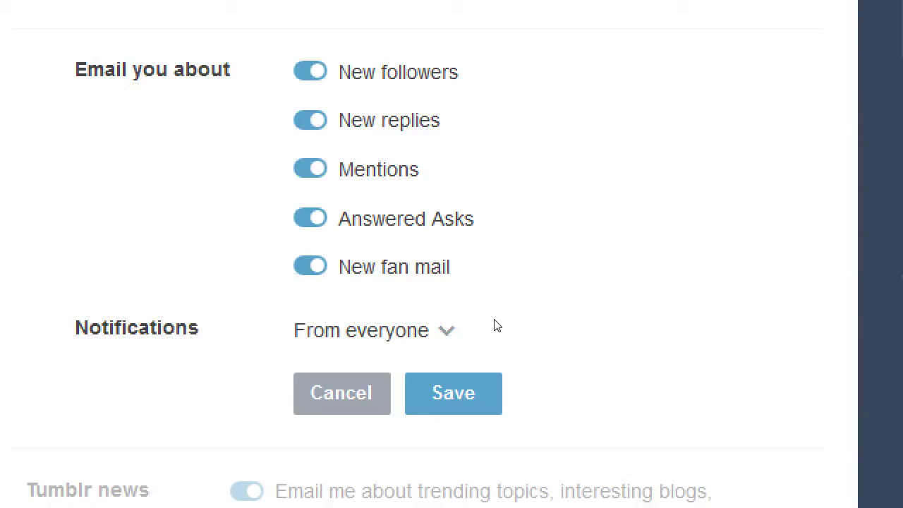
{"action": "left_click", "coordinate": [355, 330]}
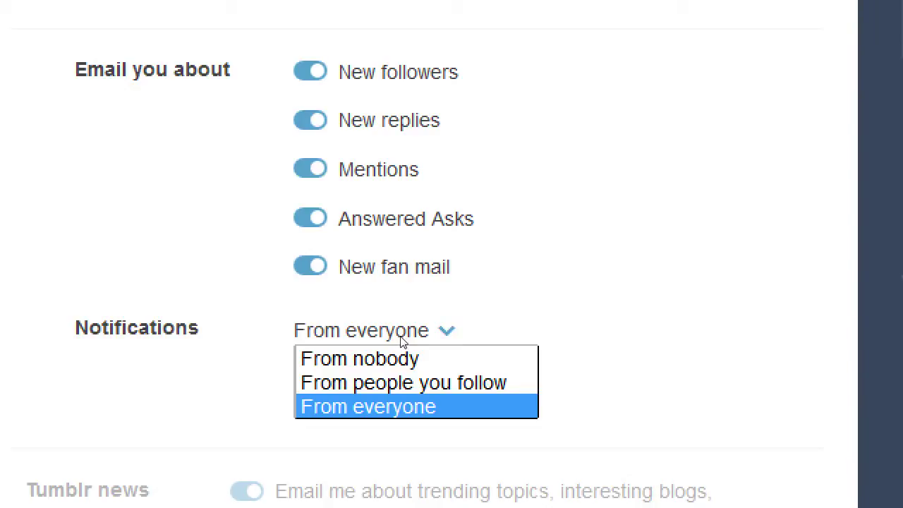
{"action": "left_click", "coordinate": [549, 335]}
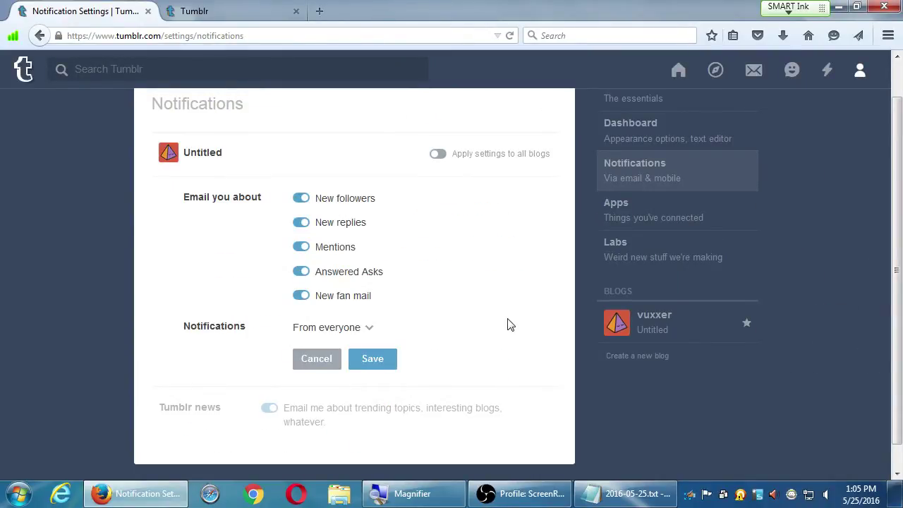
{"action": "left_click", "coordinate": [310, 364]}
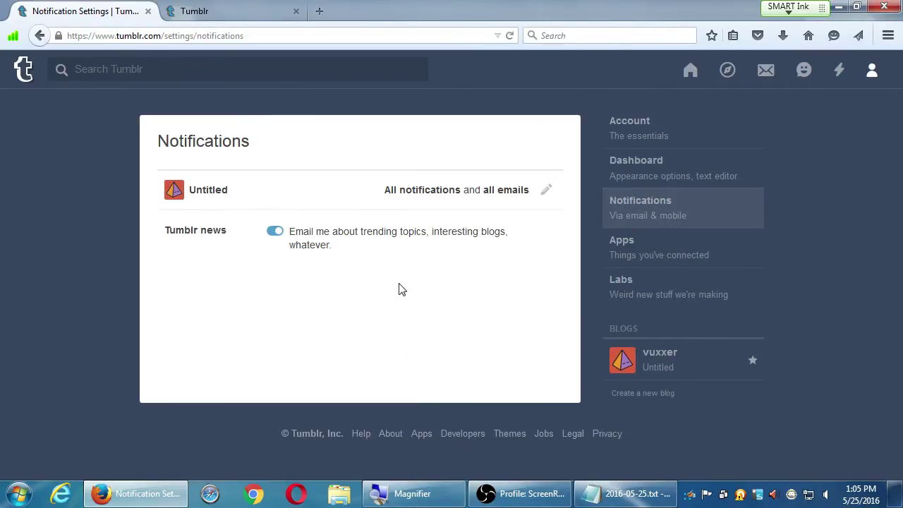
- Open the Apps settings and look over the mobile app downloads and the app registration note
{"action": "left_click", "coordinate": [638, 249]}
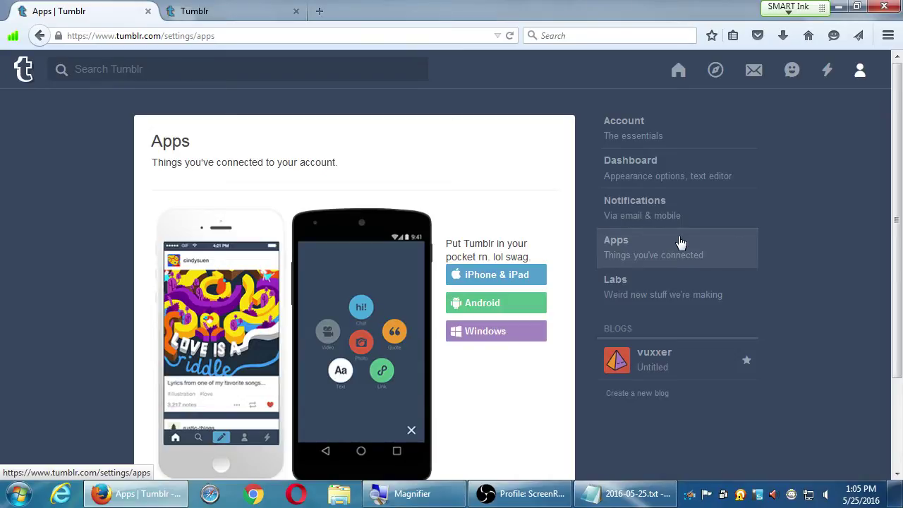
{"action": "scroll", "coordinate": [558, 262], "scroll_direction": "down", "scroll_amount": 3}
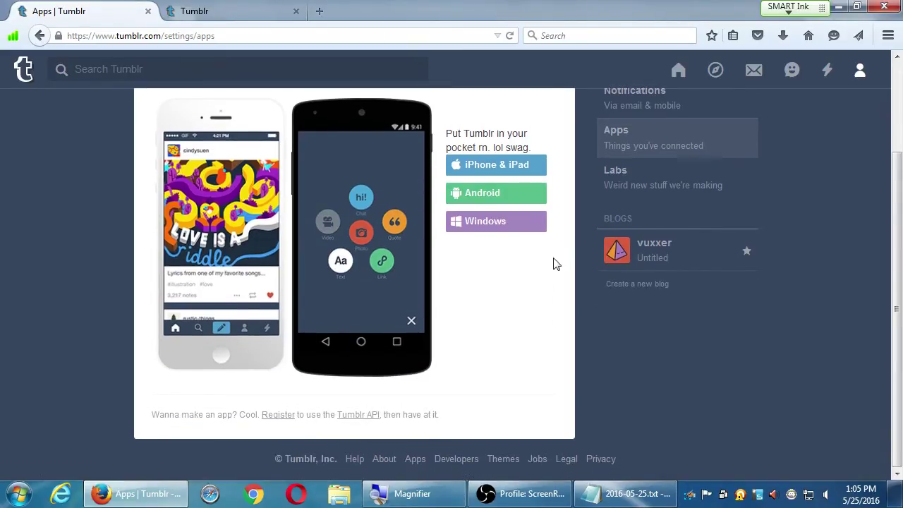
{"action": "scroll", "coordinate": [556, 264], "scroll_direction": "up", "scroll_amount": 3}
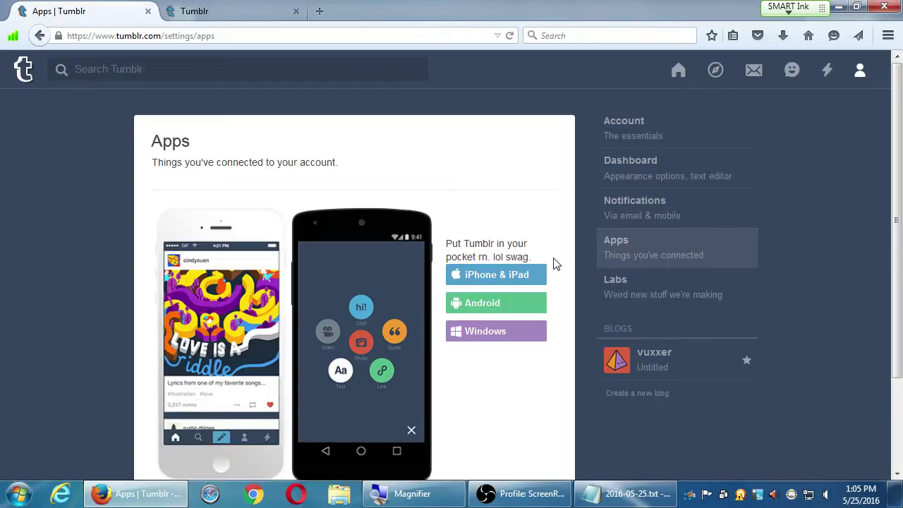
{"action": "scroll", "coordinate": [555, 262], "scroll_direction": "down", "scroll_amount": 3}
{"action": "scroll", "coordinate": [555, 261], "scroll_direction": "up", "scroll_amount": 3}
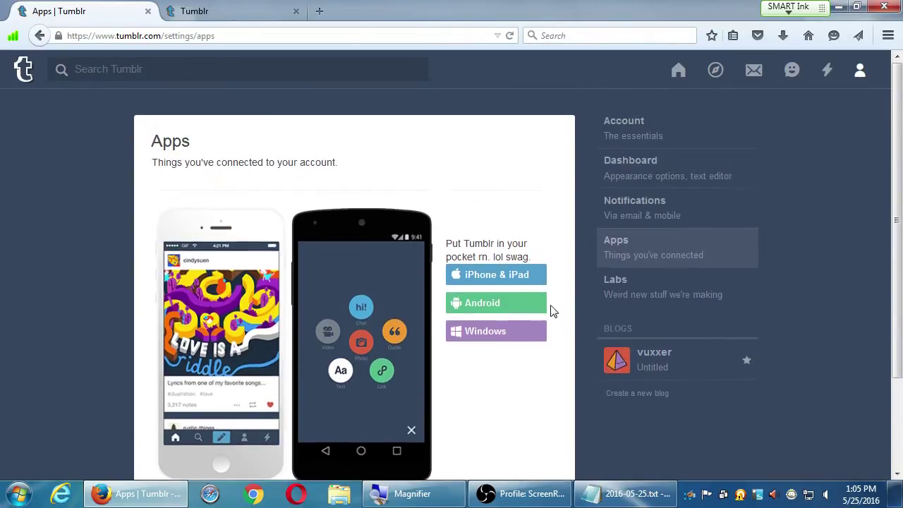
- Open the Labs settings and read through the description of Tumblr's experiments
{"action": "left_click", "coordinate": [639, 295]}
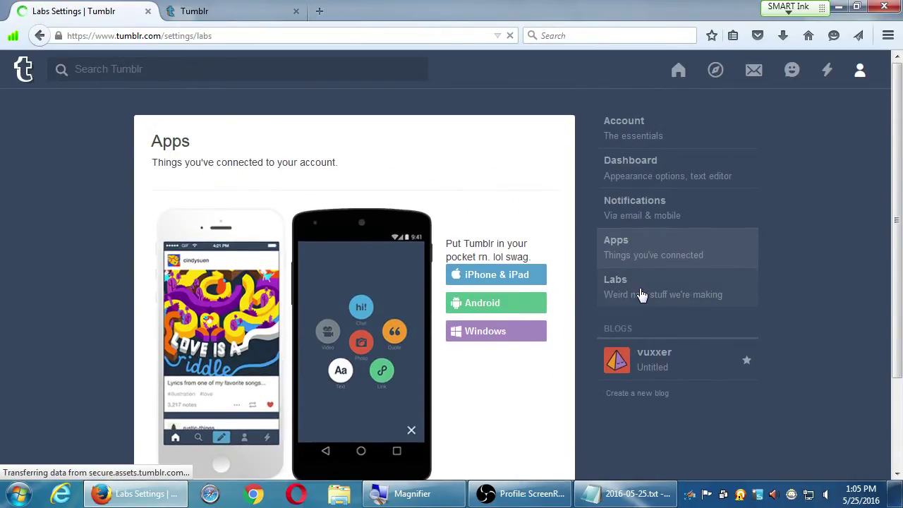
{"action": "scroll", "coordinate": [564, 374], "scroll_direction": "down", "scroll_amount": 2}
{"action": "scroll", "coordinate": [561, 380], "scroll_direction": "up", "scroll_amount": 2}
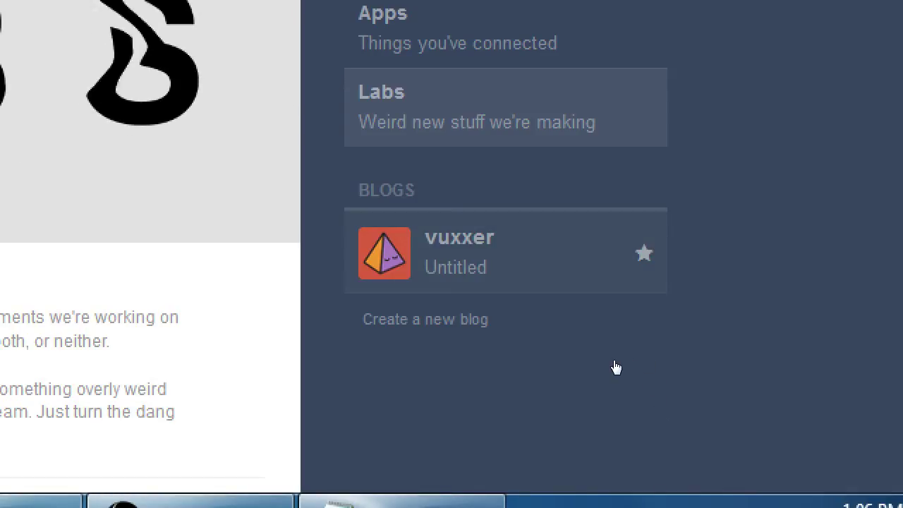
- Open the settings of the vuxxer blog and examine its header, title and first options
{"action": "left_click", "coordinate": [366, 262]}
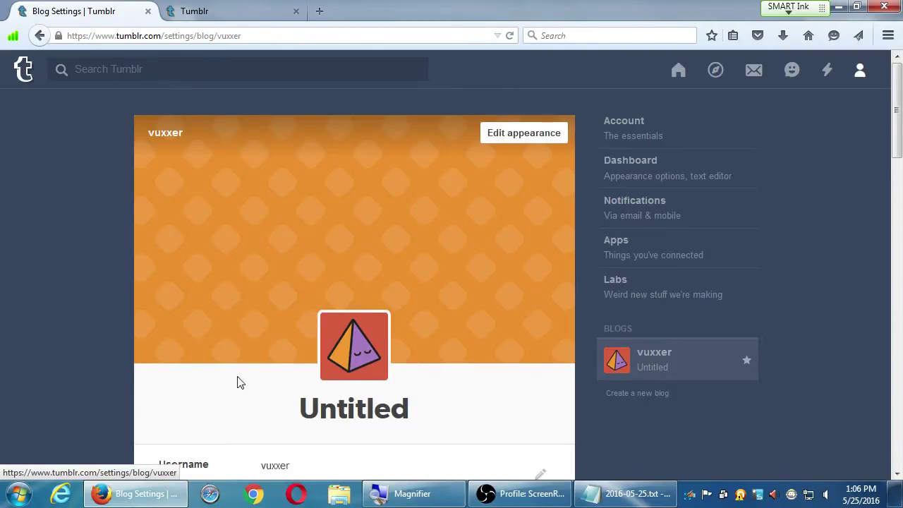
{"action": "double_click", "coordinate": [331, 406]}
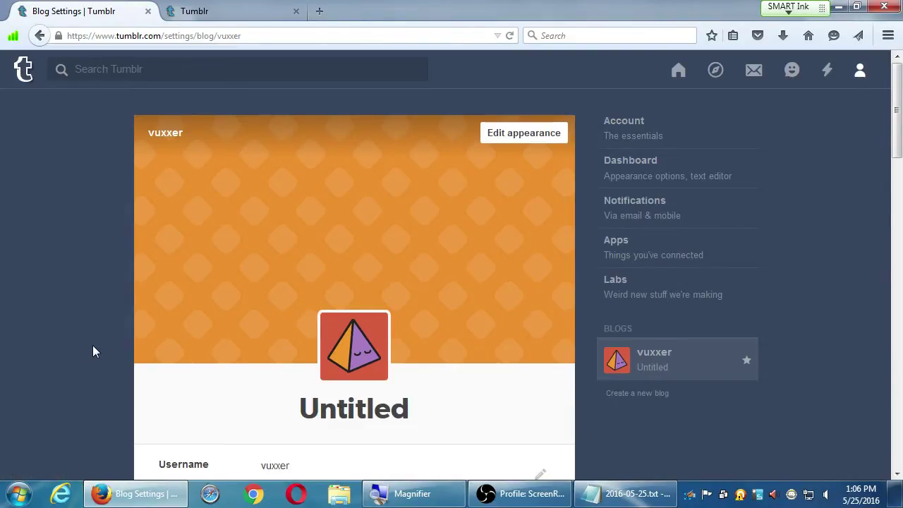
{"action": "scroll", "coordinate": [54, 348], "scroll_direction": "down", "scroll_amount": 3}
{"action": "scroll", "coordinate": [55, 344], "scroll_direction": "up", "scroll_amount": 3}
{"action": "scroll", "coordinate": [59, 338], "scroll_direction": "down", "scroll_amount": 3}
{"action": "scroll", "coordinate": [60, 336], "scroll_direction": "up", "scroll_amount": 3}
- Change the blog's username to victorsbakeryy and save it
{"action": "scroll", "coordinate": [61, 334], "scroll_direction": "down", "scroll_amount": 3}
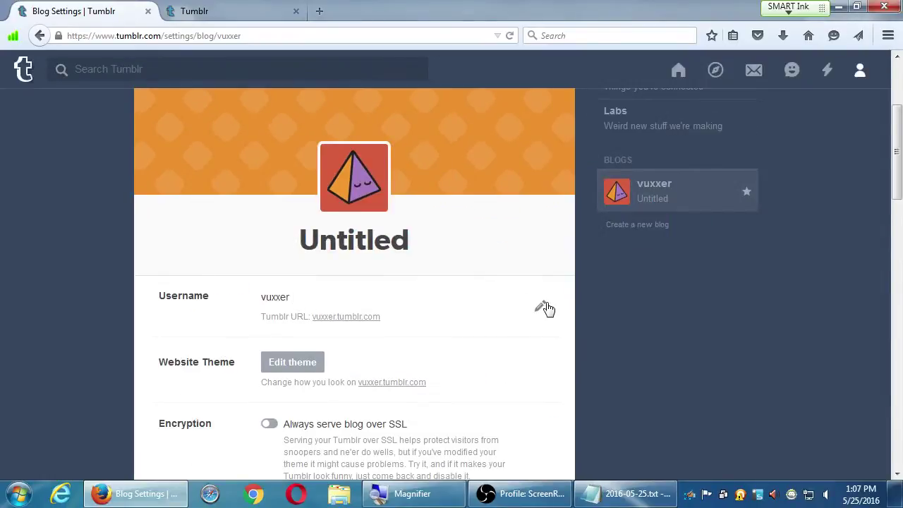
{"action": "left_click", "coordinate": [544, 309]}
{"action": "left_click_drag", "start_coordinate": [419, 301], "coordinate": [223, 301]}
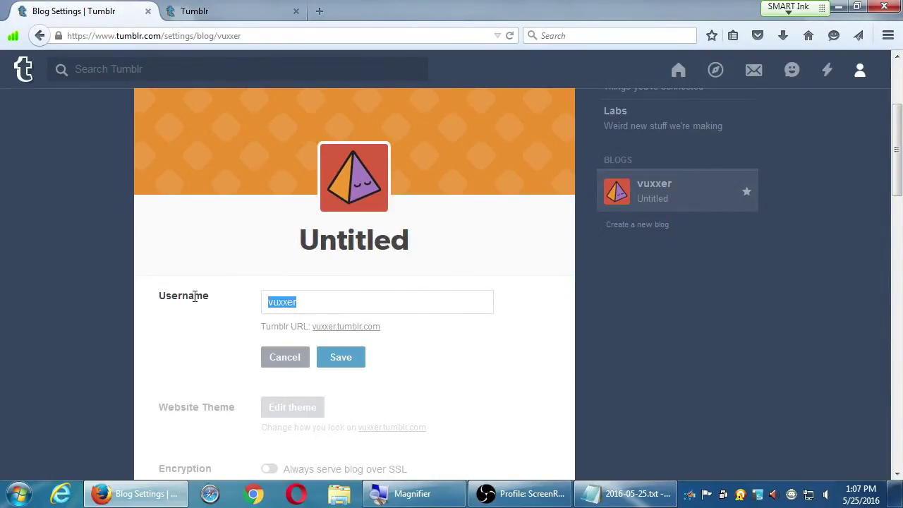
{"action": "type", "text": "victors"}
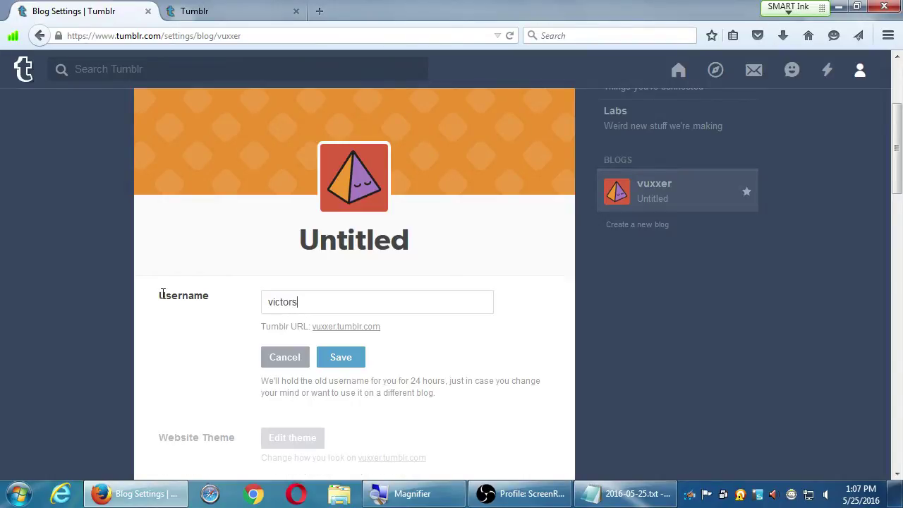
{"action": "type", "text": "bakeryy"}
{"action": "left_click", "coordinate": [339, 357]}
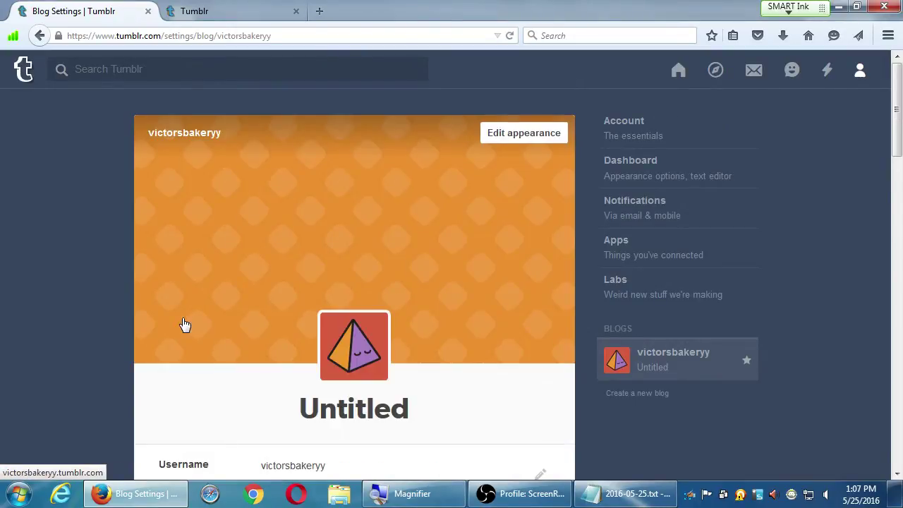
- Review the blog's username and website theme sections, and turn on Always serve blog over SSL under Encryption
{"action": "scroll", "coordinate": [196, 322], "scroll_direction": "down", "scroll_amount": 1}
{"action": "scroll", "coordinate": [195, 323], "scroll_direction": "up", "scroll_amount": 1}
{"action": "key", "text": "alt"}
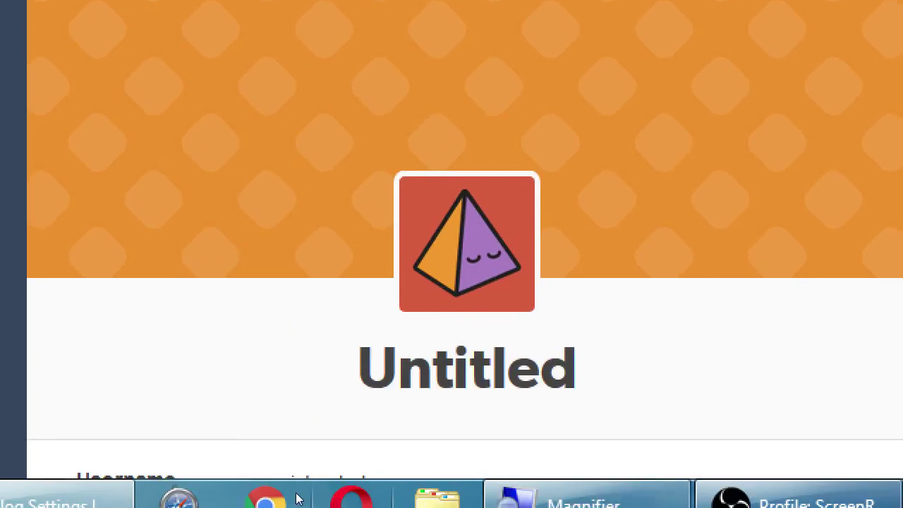
{"action": "scroll", "coordinate": [398, 466], "scroll_direction": "down", "scroll_amount": 1}
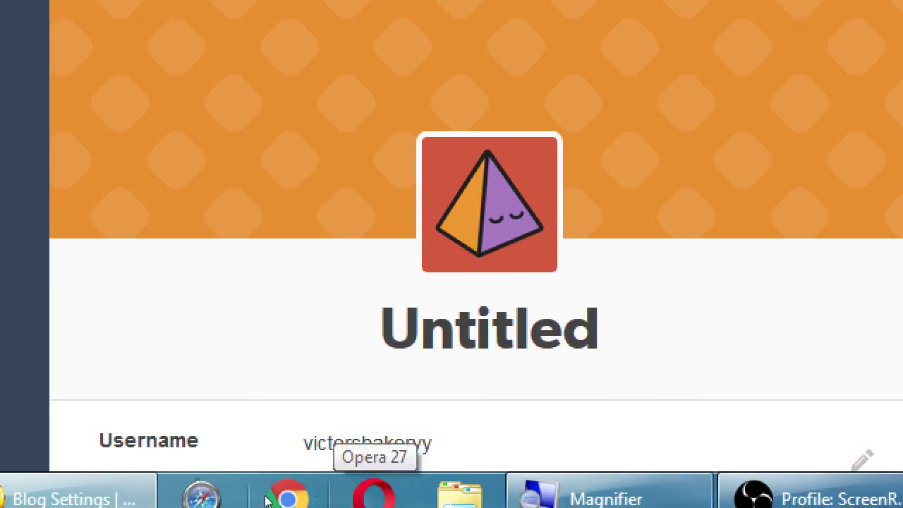
{"action": "scroll", "coordinate": [254, 449], "scroll_direction": "down", "scroll_amount": 2}
{"action": "scroll", "coordinate": [256, 450], "scroll_direction": "down", "scroll_amount": 1}
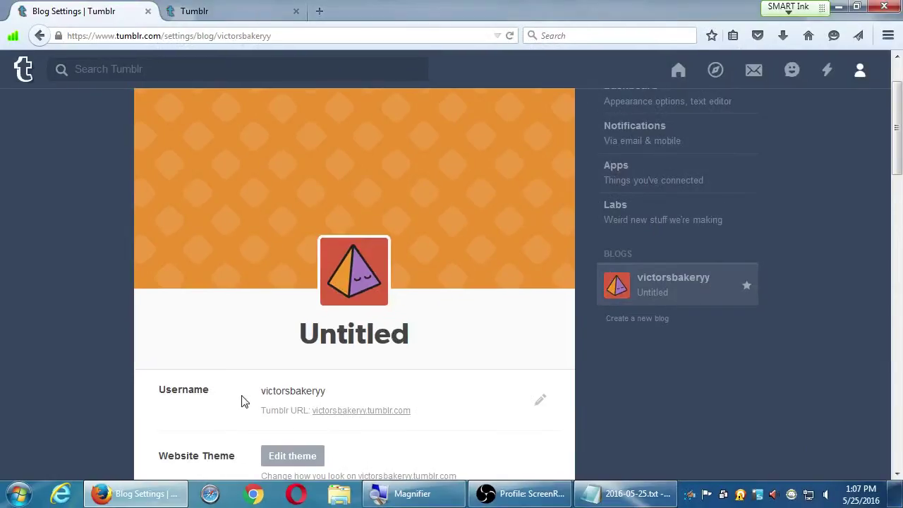
{"action": "scroll", "coordinate": [167, 405], "scroll_direction": "down", "scroll_amount": 2}
{"action": "scroll", "coordinate": [166, 405], "scroll_direction": "down", "scroll_amount": 2}
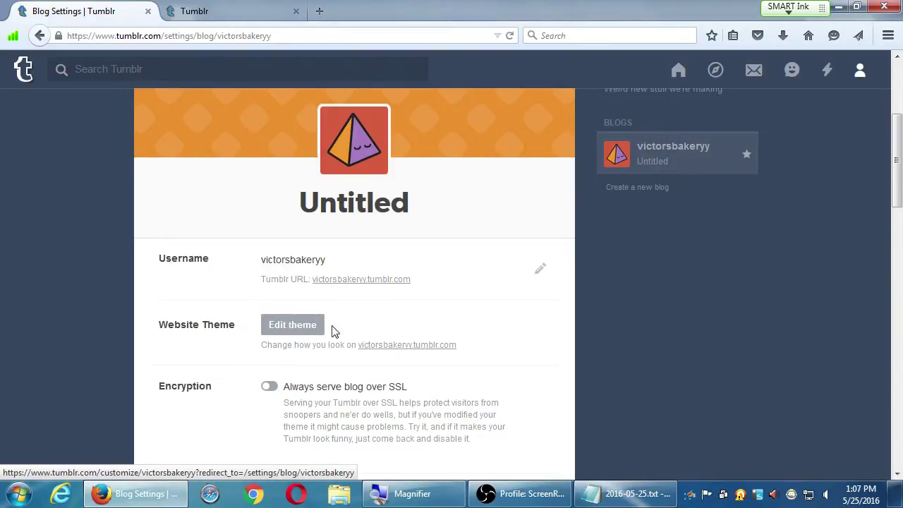
{"action": "scroll", "coordinate": [145, 357], "scroll_direction": "down", "scroll_amount": 2}
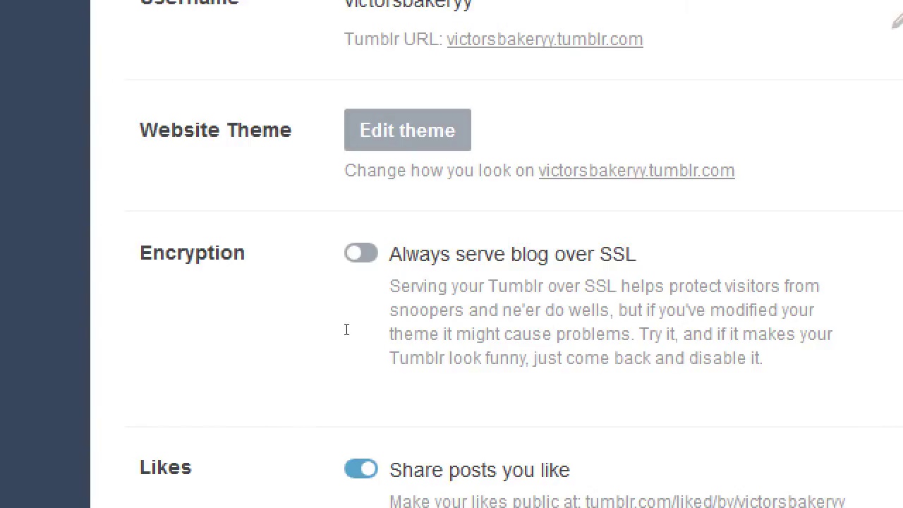
{"action": "left_click", "coordinate": [273, 316]}
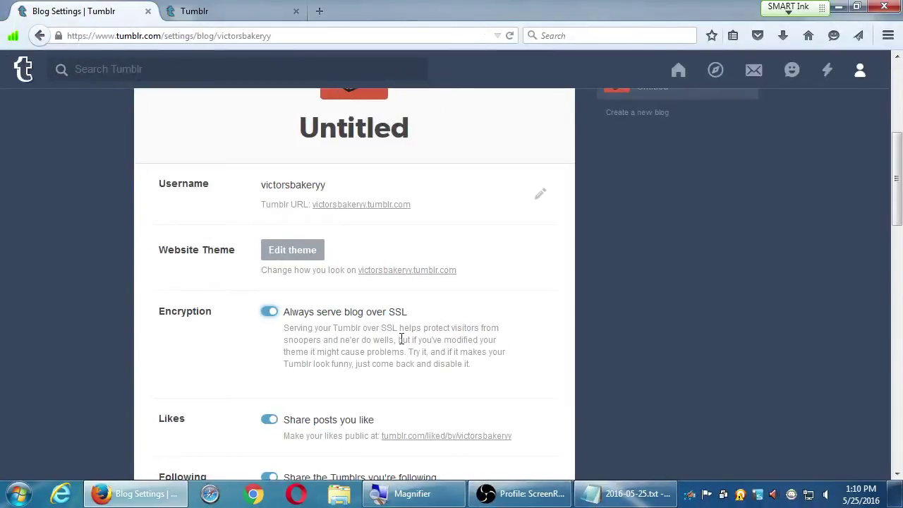
- Switch Share posts you like and Share the Tumblrs you're following off and back on
{"action": "scroll", "coordinate": [613, 319], "scroll_direction": "down", "scroll_amount": 1}
{"action": "scroll", "coordinate": [401, 340], "scroll_direction": "down", "scroll_amount": 4}
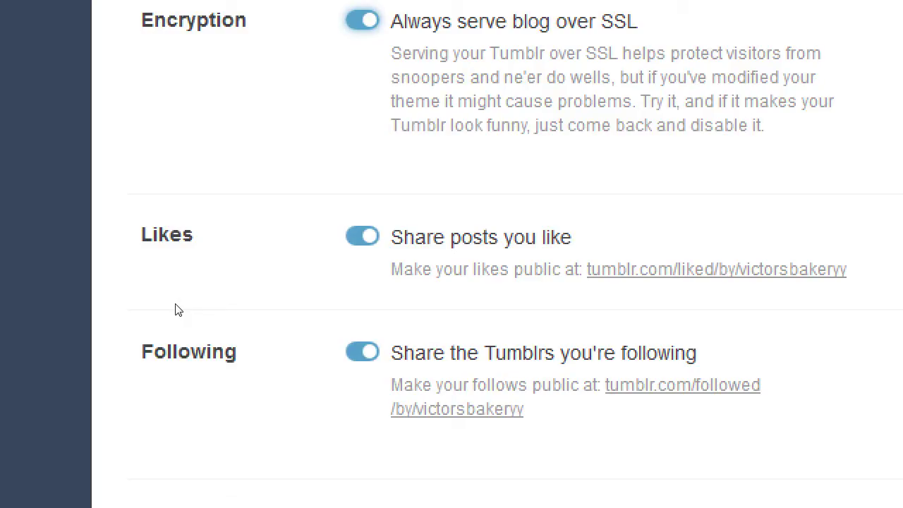
{"action": "left_click", "coordinate": [273, 279]}
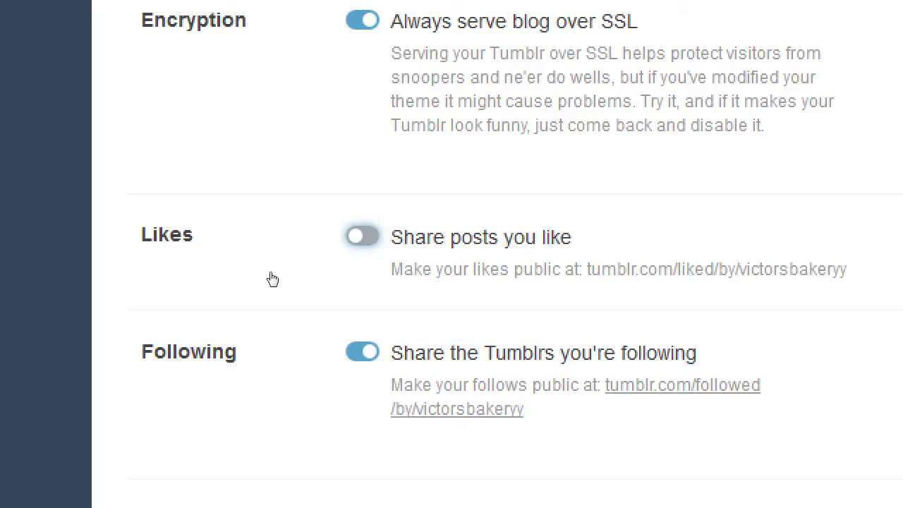
{"action": "key", "text": "space"}
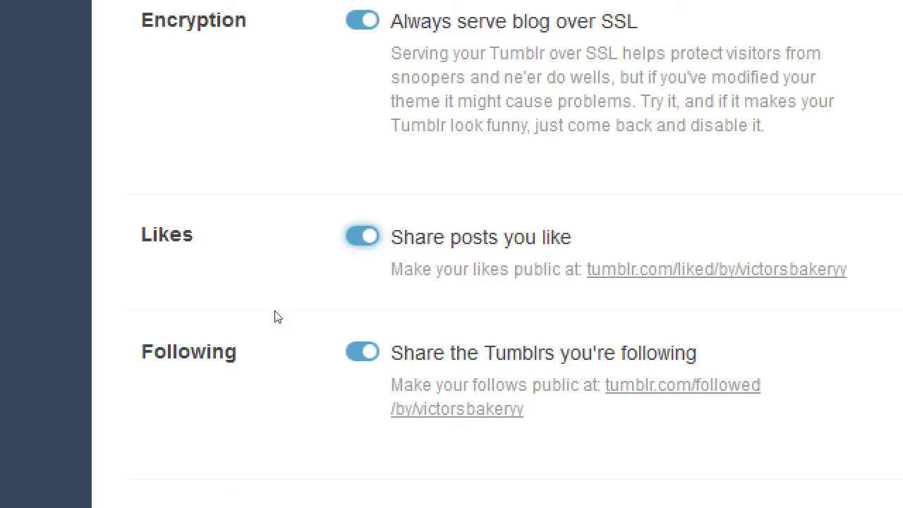
{"action": "left_click", "coordinate": [277, 338]}
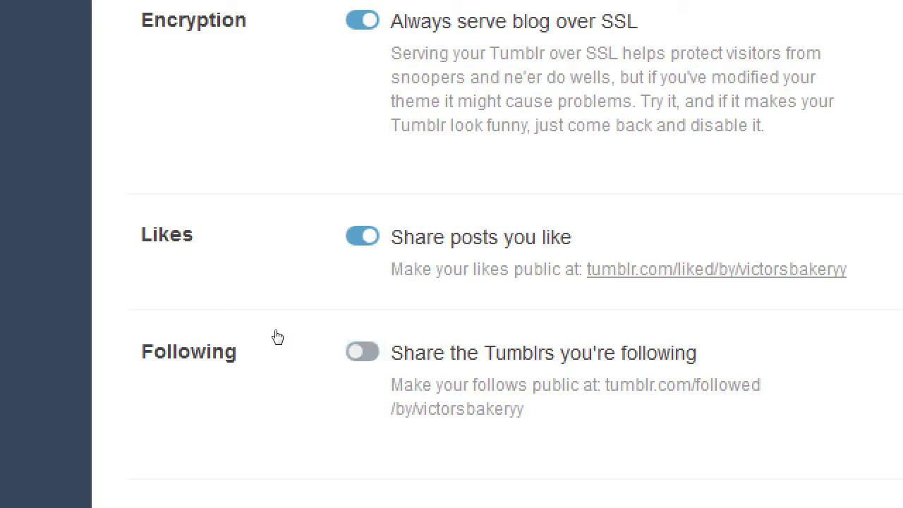
{"action": "left_click", "coordinate": [277, 338]}
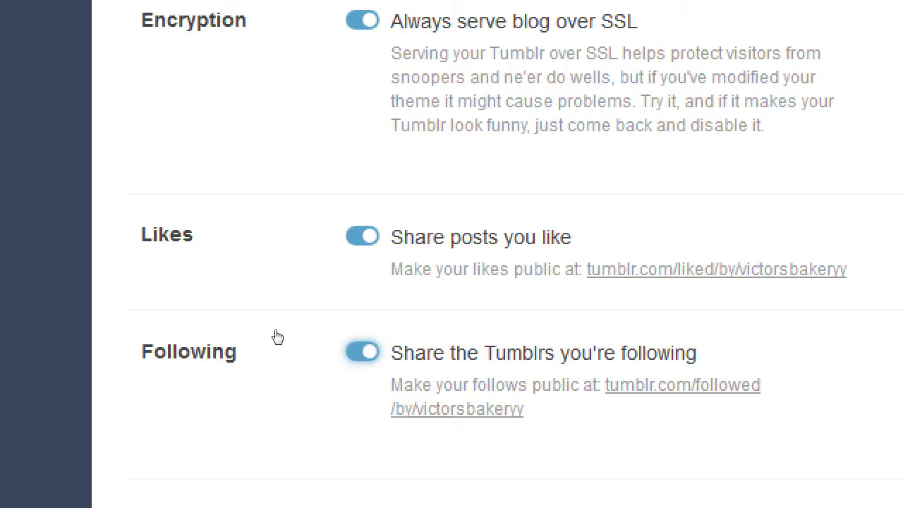
{"action": "left_click", "coordinate": [277, 338]}
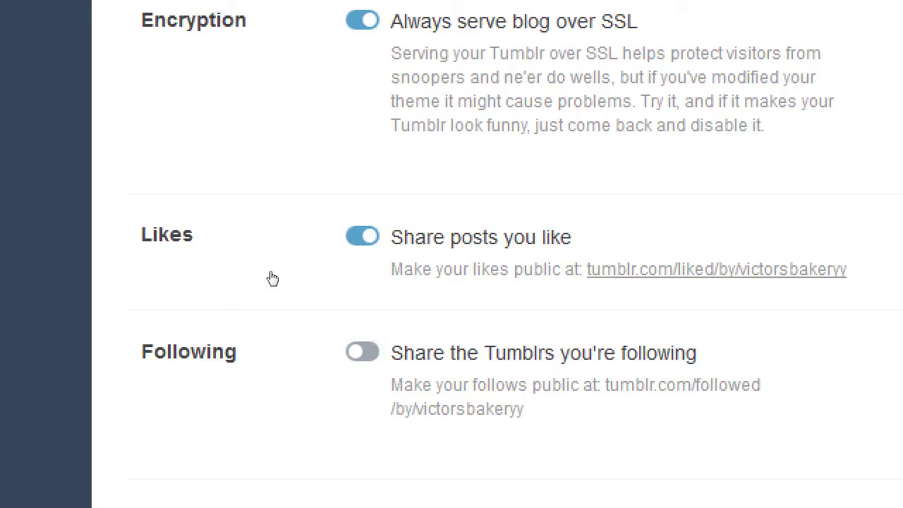
{"action": "left_click", "coordinate": [272, 277]}
{"action": "left_click", "coordinate": [274, 277]}
{"action": "left_click", "coordinate": [278, 339]}
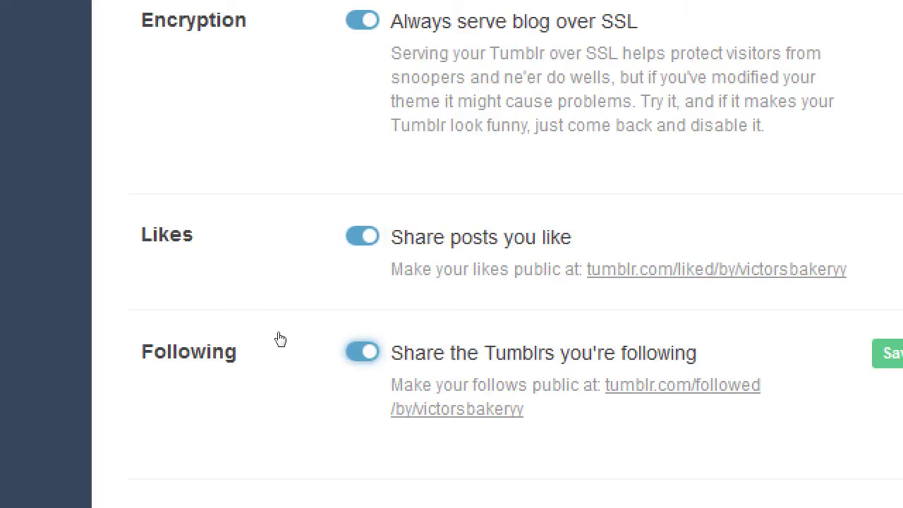
- Switch Replies to Only Tumblrs you follow can reply, and restore the option Tumblrs you follow and Tumblrs following you for a week can reply
{"action": "scroll", "coordinate": [248, 339], "scroll_direction": "down", "scroll_amount": 3}
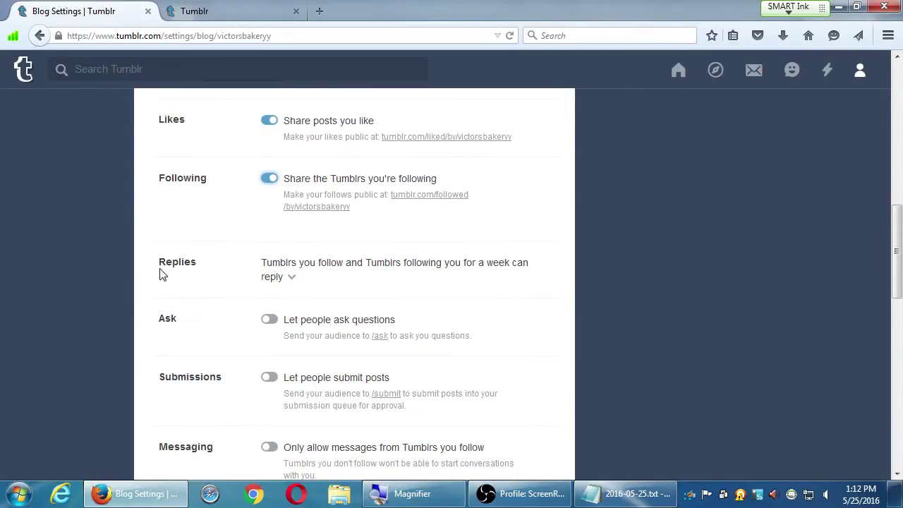
{"action": "left_click", "coordinate": [283, 279]}
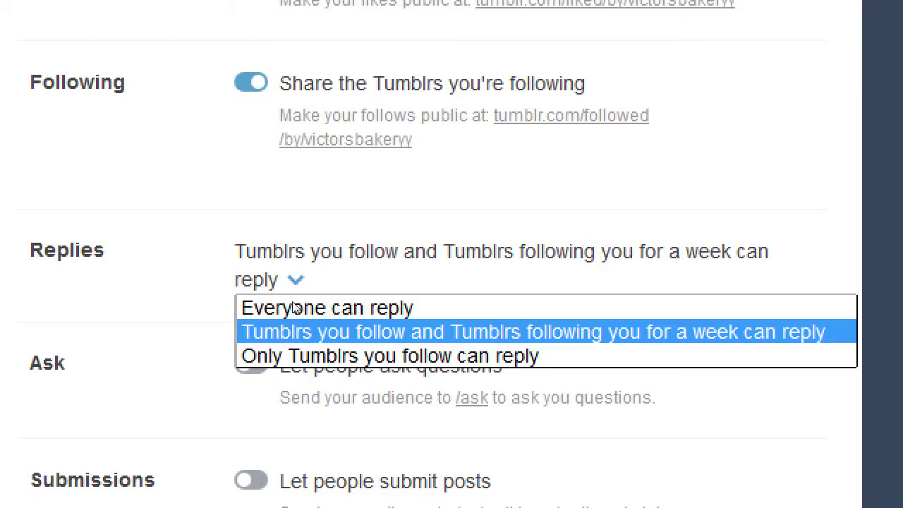
{"action": "key", "text": "Down"}
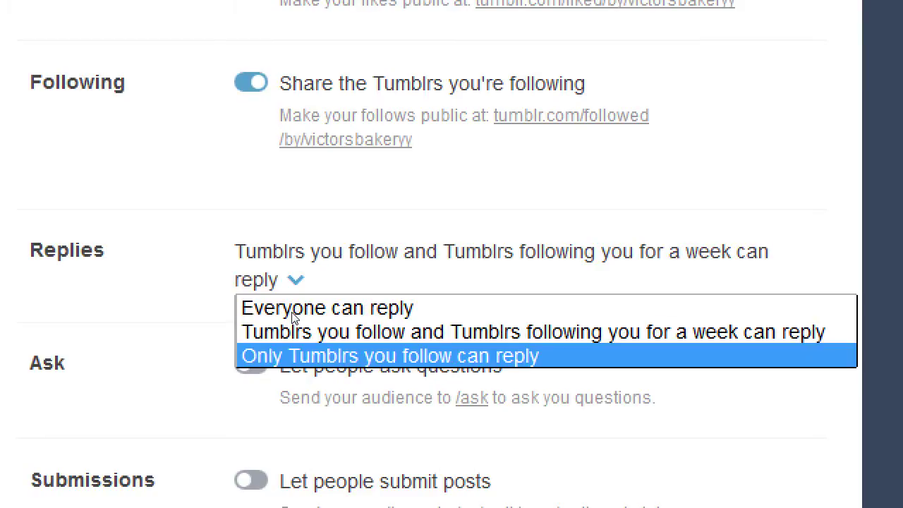
{"action": "key", "text": "Return"}
{"action": "left_click", "coordinate": [342, 263]}
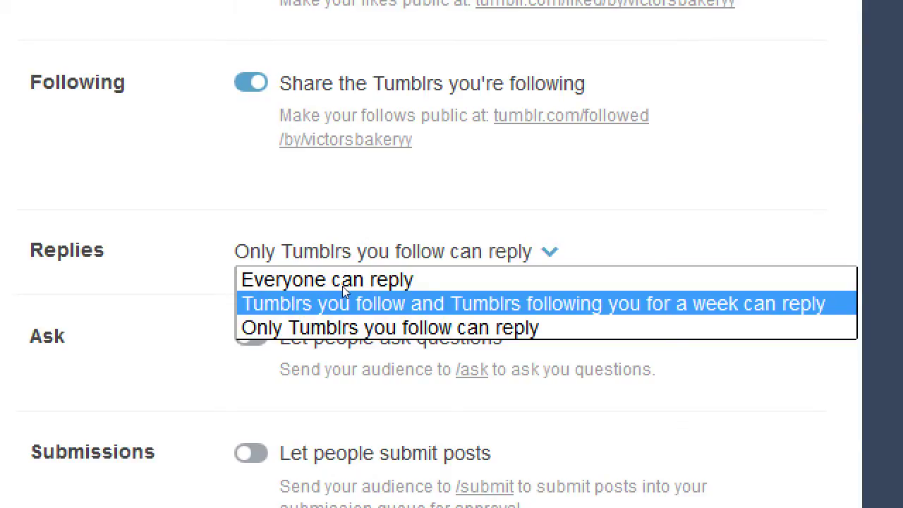
{"action": "left_click", "coordinate": [343, 292]}
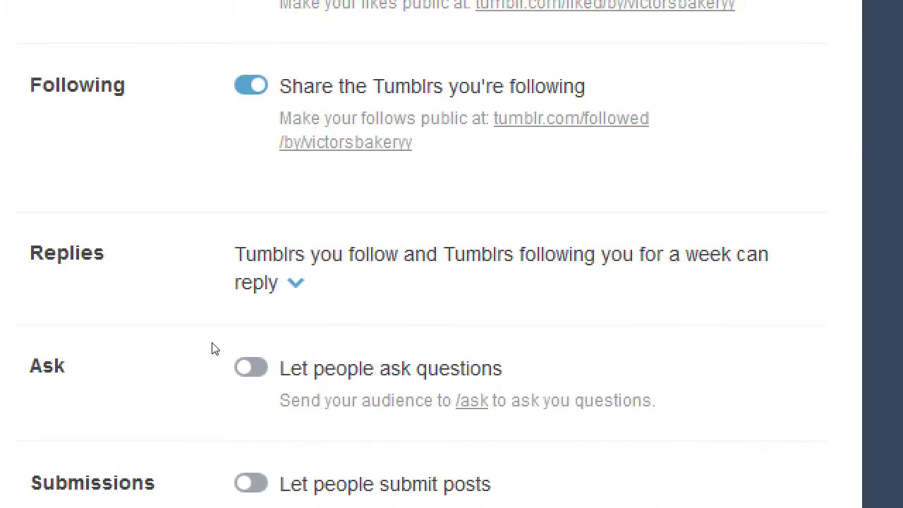
- Turn on Let people ask questions in the Ask section and enable Allow anonymous questions
{"action": "scroll", "coordinate": [211, 347], "scroll_direction": "down", "scroll_amount": 2}
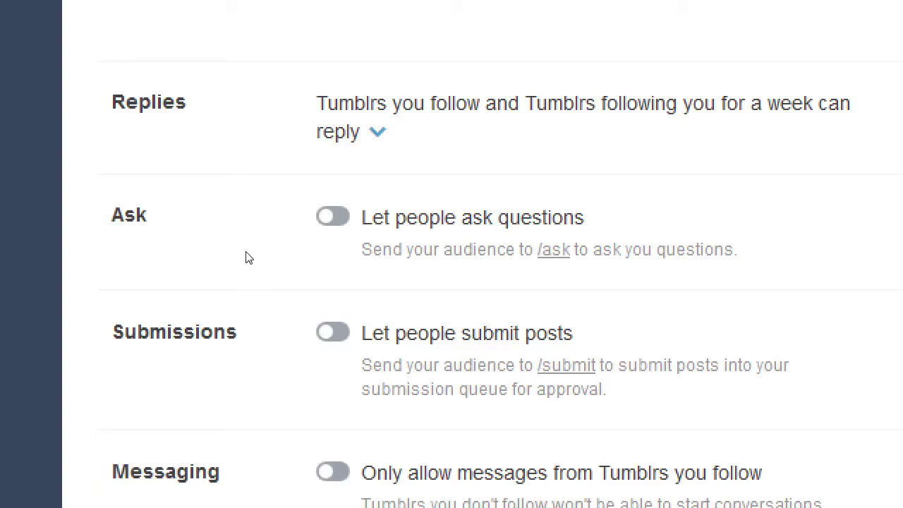
{"action": "left_click", "coordinate": [269, 254]}
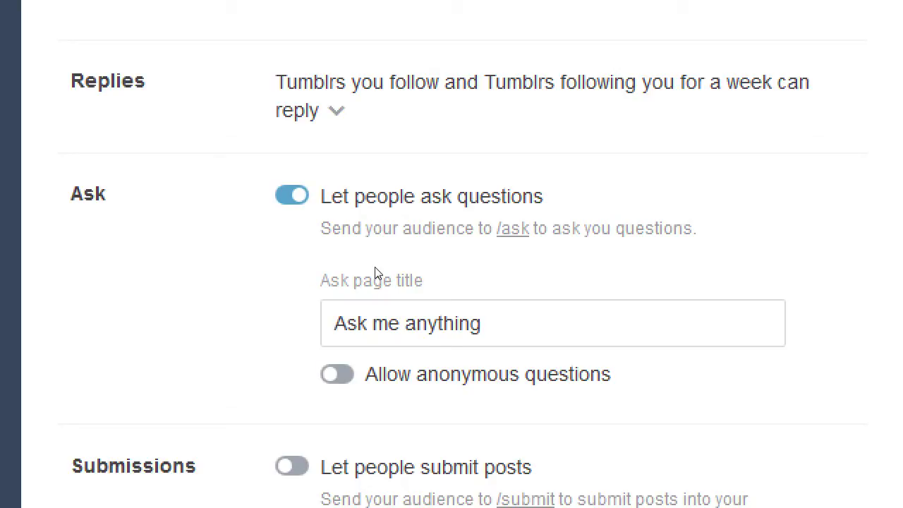
{"action": "left_click", "coordinate": [295, 343]}
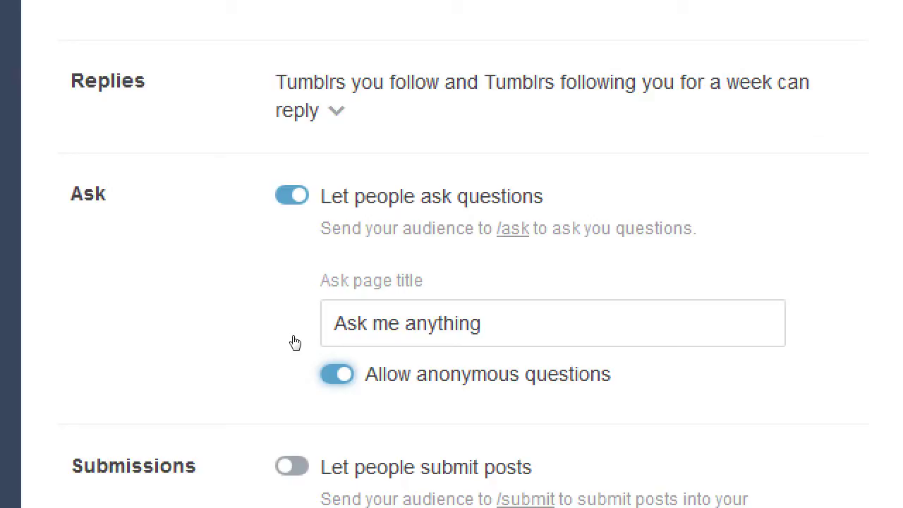
- Set the Ask page title to "What's your favorite baked good?" and save it
{"action": "left_click", "coordinate": [336, 305]}
{"action": "key", "text": "ctrl+a"}
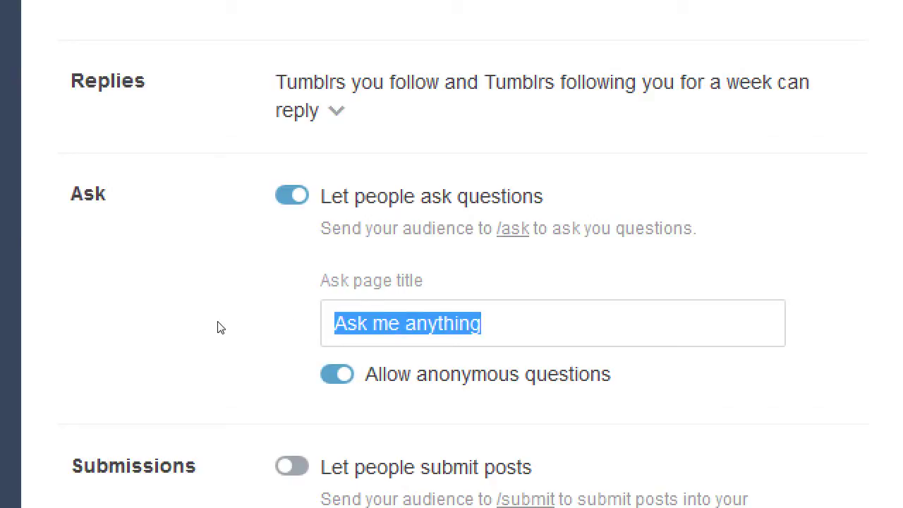
{"action": "type", "text": "What's your favorite "}
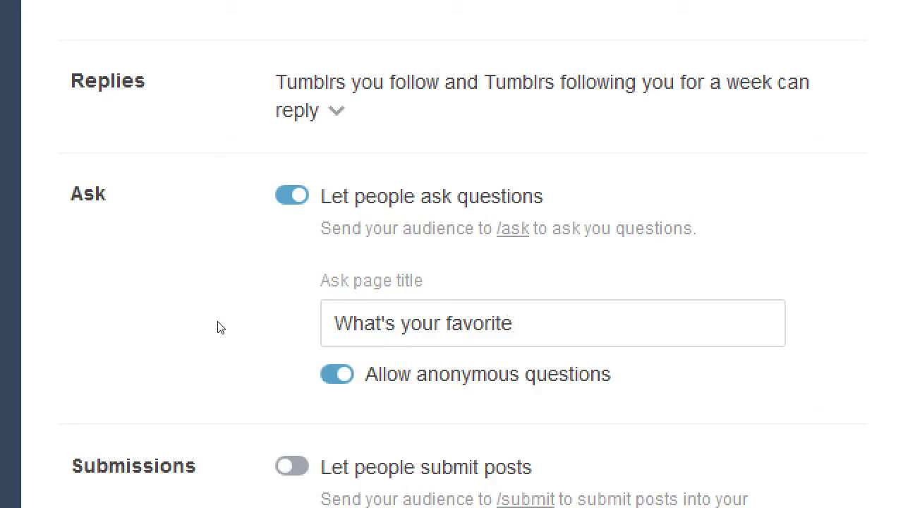
{"action": "type", "text": "baked good?"}
{"action": "key", "text": "Tab"}
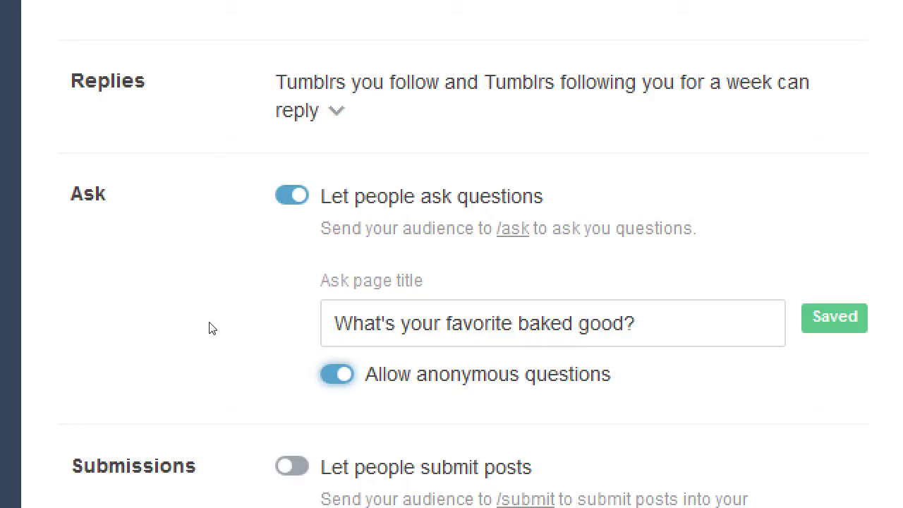
{"action": "scroll", "coordinate": [374, 264], "scroll_direction": "down", "scroll_amount": 10}
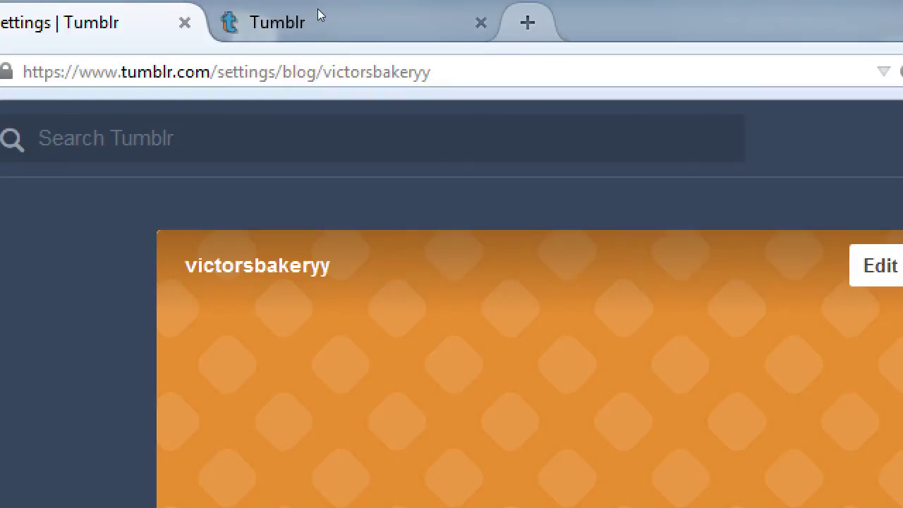
{"action": "double_click", "coordinate": [251, 36]}
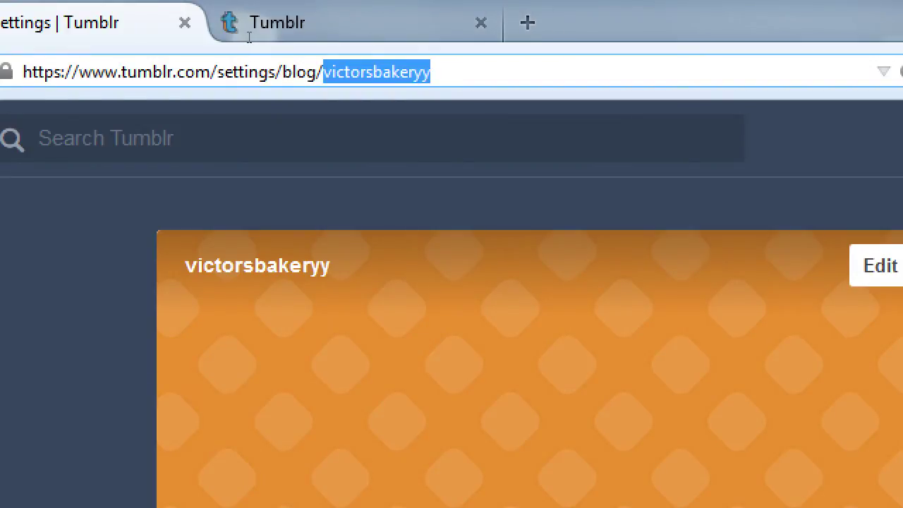
{"action": "key", "text": "ctrl+t"}
{"action": "type", "text": "http://"}
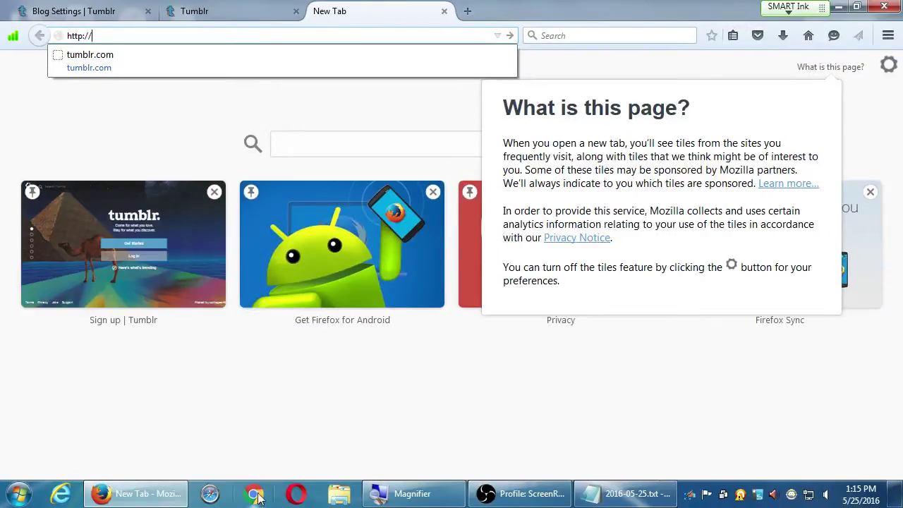
{"action": "left_click", "coordinate": [258, 496]}
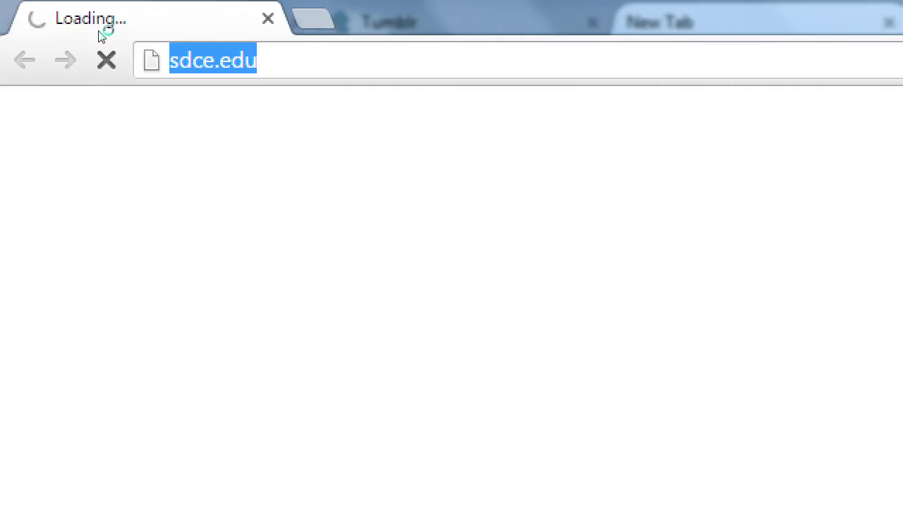
{"action": "type", "text": "http://"}
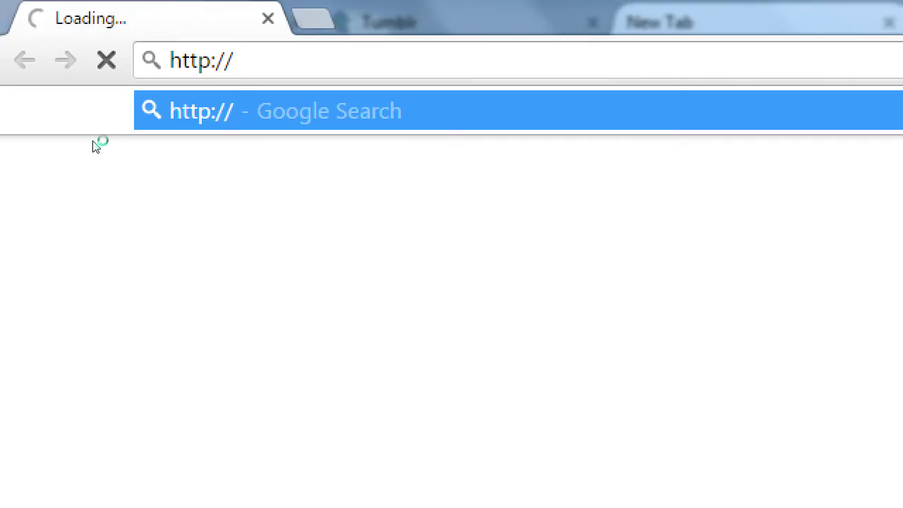
{"action": "type", "text": "victorsbakeryy"}
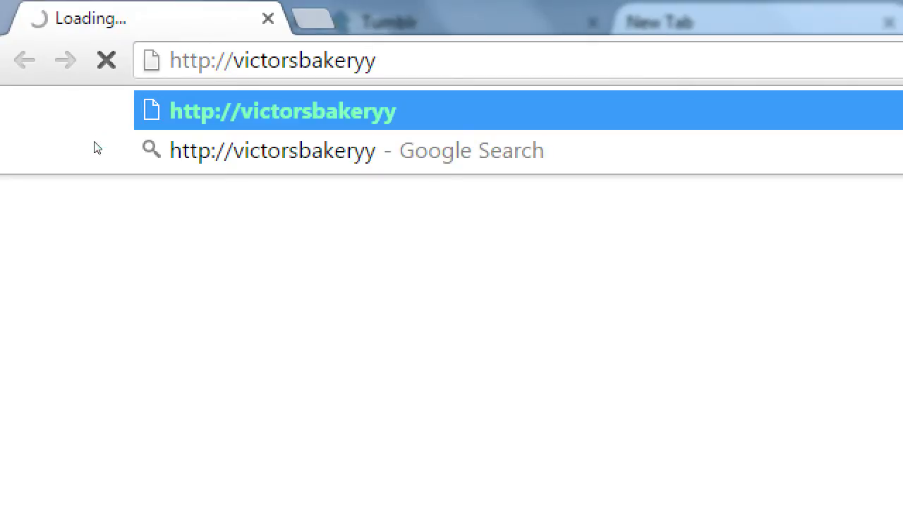
{"action": "type", "text": "."}
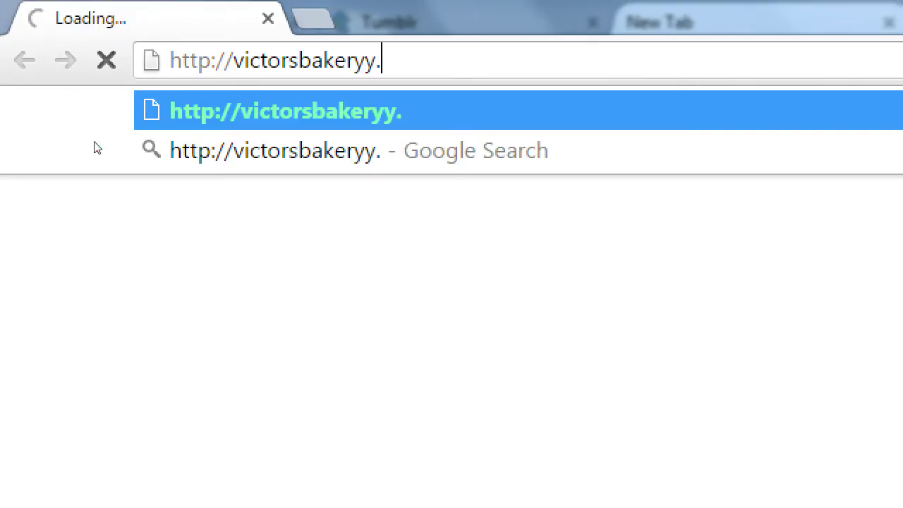
{"action": "type", "text": "tubml"}
{"action": "key", "text": "BackSpace"}
{"action": "key", "text": "BackSpace"}
{"action": "key", "text": "BackSpace"}
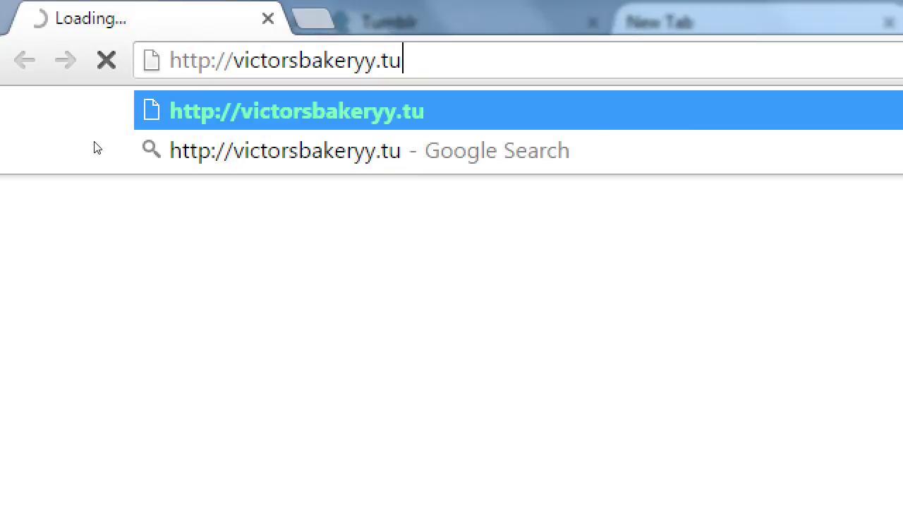
{"action": "type", "text": "mblr.com/ask"}
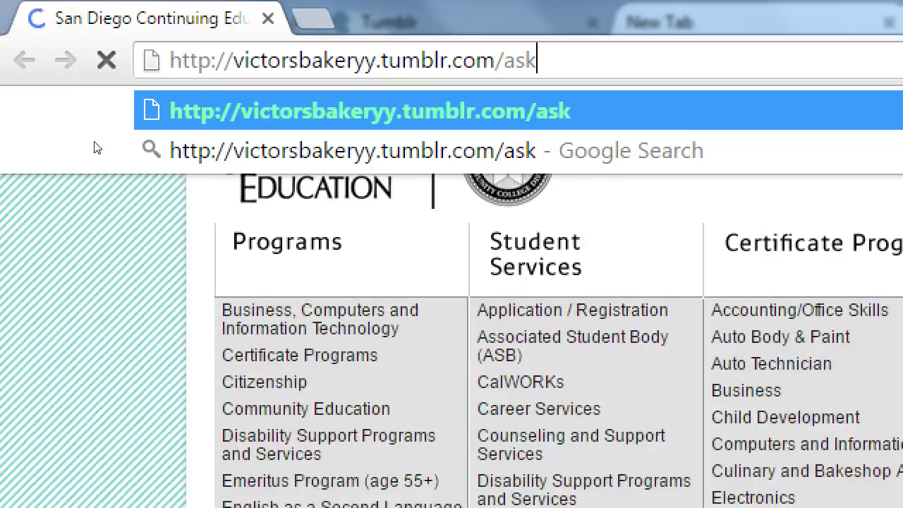
{"action": "key", "text": "ctrl+a"}
{"action": "key", "text": "Return"}
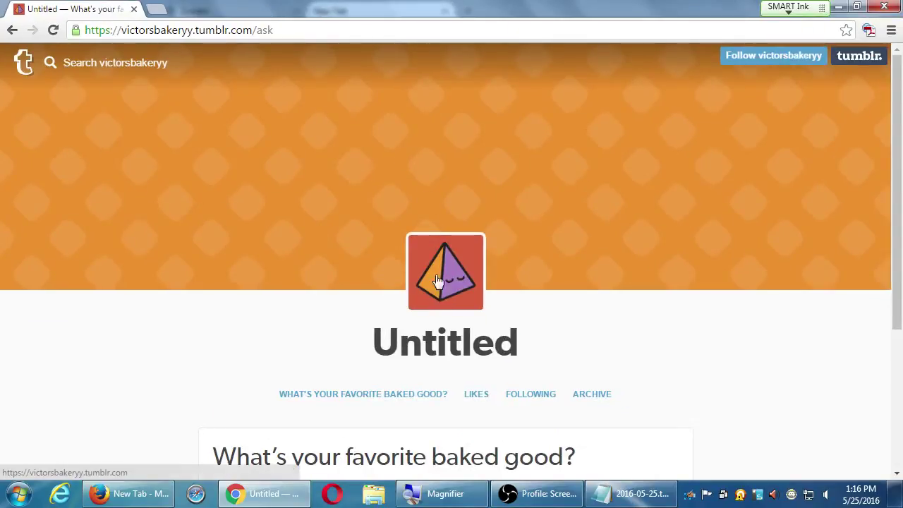
- Examine the visitor question form on the ask page, including its answer box, robot check and anonymous asking option
{"action": "scroll", "coordinate": [274, 238], "scroll_direction": "down", "scroll_amount": 3}
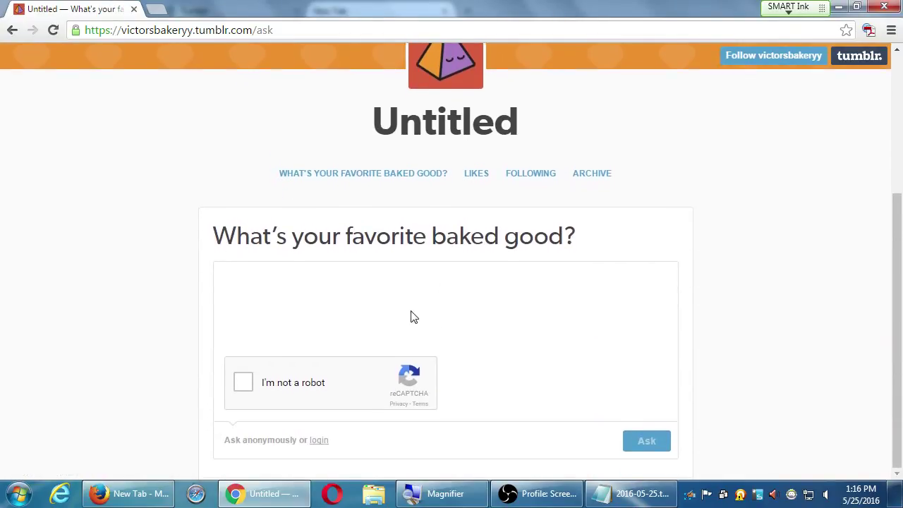
{"action": "left_click", "coordinate": [353, 290]}
{"action": "scroll", "coordinate": [353, 297], "scroll_direction": "up", "scroll_amount": 1}
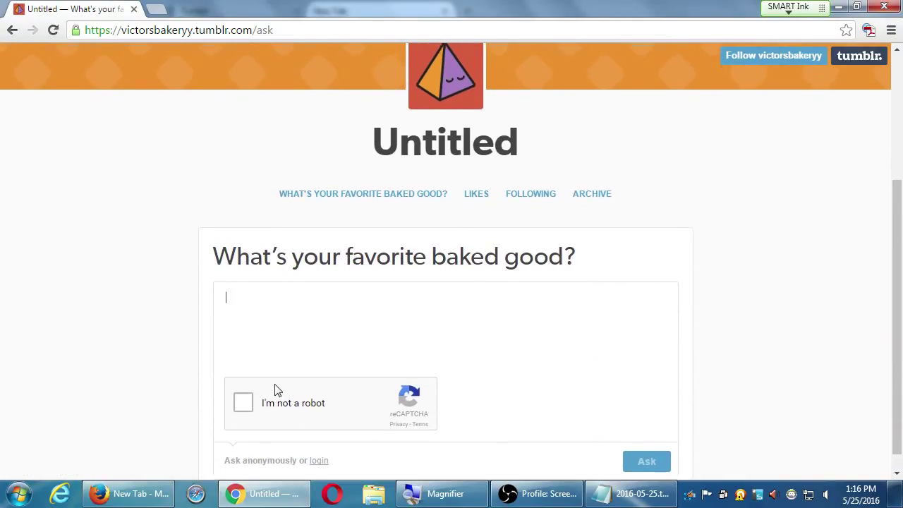
{"action": "scroll", "coordinate": [274, 389], "scroll_direction": "down", "scroll_amount": 1}
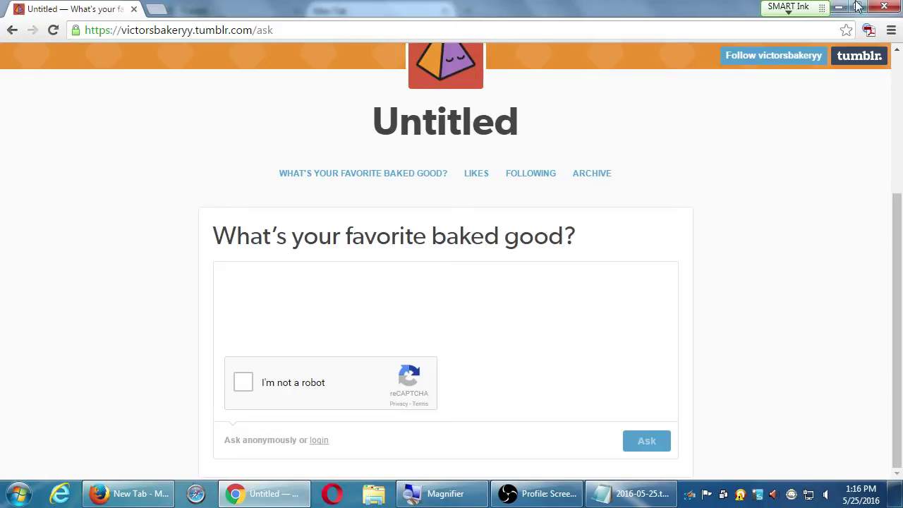
{"action": "mouse_move", "coordinate": [822, 6]}
{"action": "left_mouse_down"}
{"action": "mouse_move", "coordinate": [837, 182]}
{"action": "mouse_move", "coordinate": [896, 413]}
{"action": "left_mouse_up"}
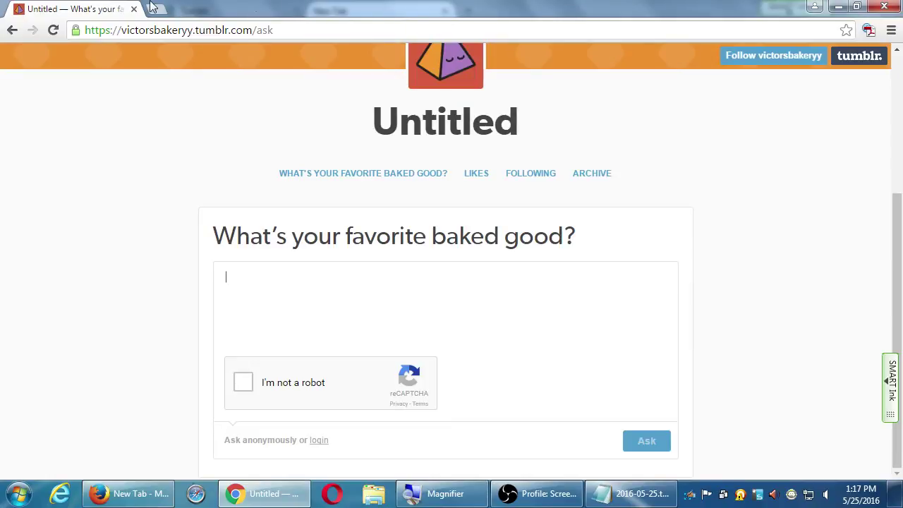
- Return to the blog settings in Firefox, closing the empty new tab, and turn on Let people submit posts under Submissions
{"action": "left_click", "coordinate": [838, 7]}
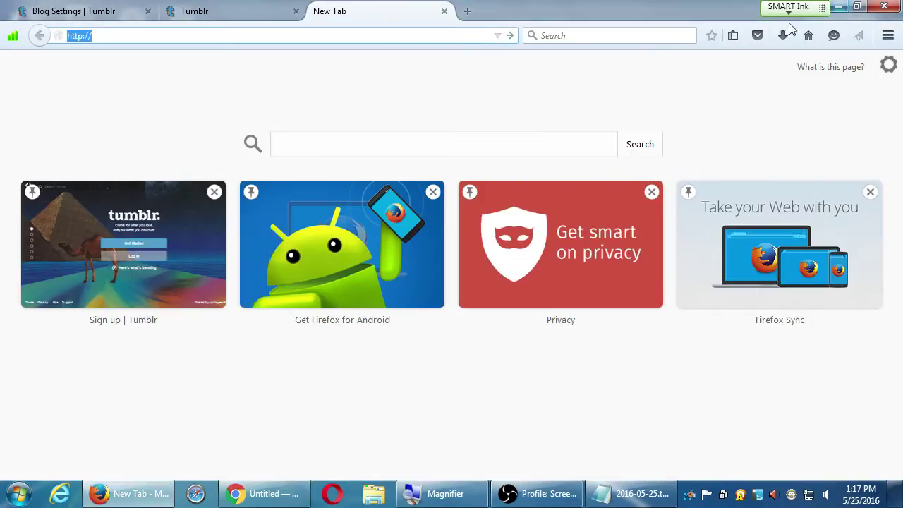
{"action": "left_click", "coordinate": [444, 11]}
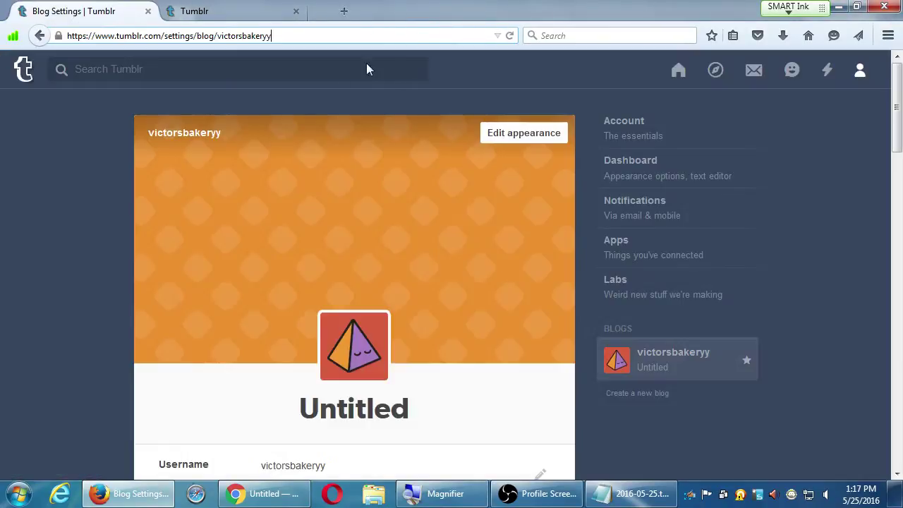
{"action": "scroll", "coordinate": [150, 304], "scroll_direction": "down", "scroll_amount": 3}
{"action": "scroll", "coordinate": [148, 308], "scroll_direction": "down", "scroll_amount": 9}
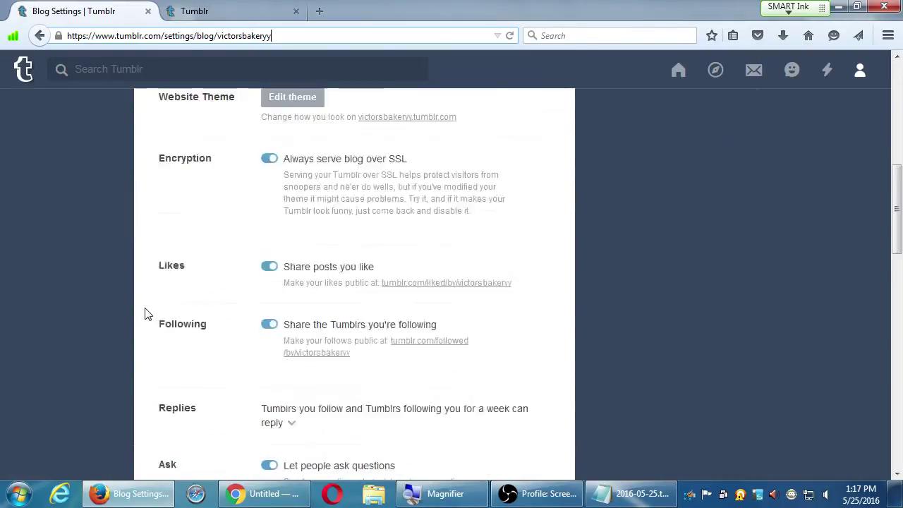
{"action": "scroll", "coordinate": [95, 309], "scroll_direction": "down", "scroll_amount": 3}
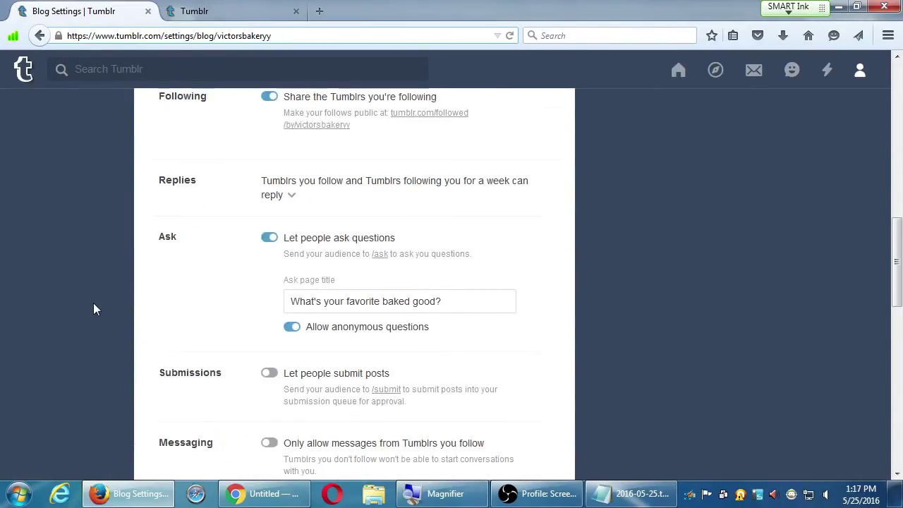
{"action": "scroll", "coordinate": [96, 309], "scroll_direction": "up", "scroll_amount": 1}
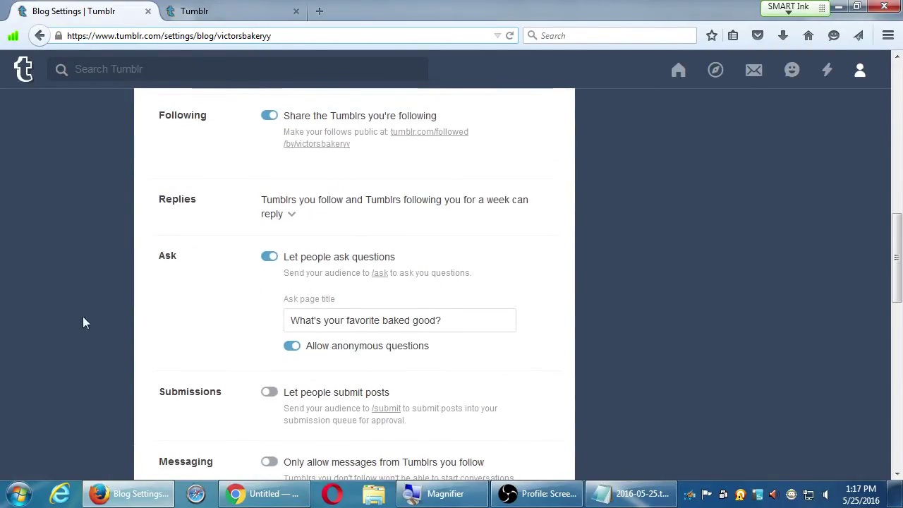
{"action": "scroll", "coordinate": [82, 407], "scroll_direction": "down", "scroll_amount": 2}
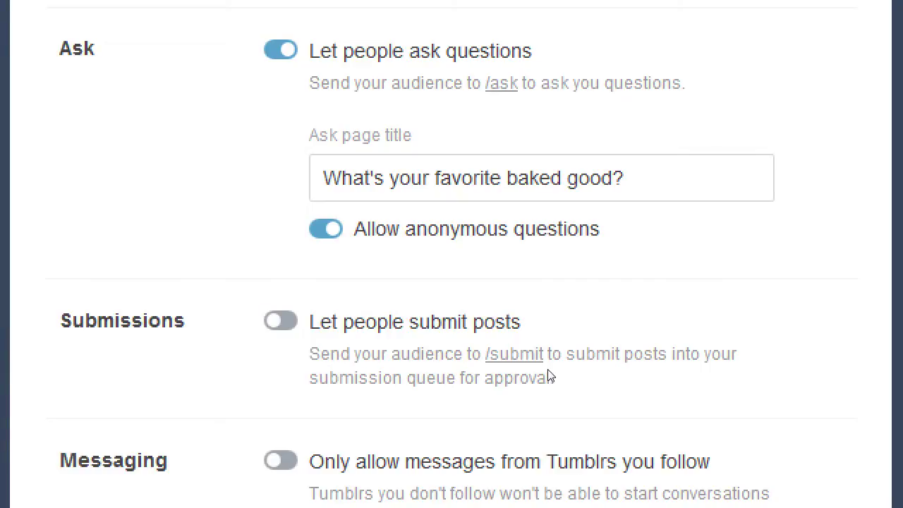
{"action": "left_click", "coordinate": [272, 321]}
- Set the Submissions page title to "Submit your favorite recipe"
{"action": "scroll", "coordinate": [254, 426], "scroll_direction": "down", "scroll_amount": 2}
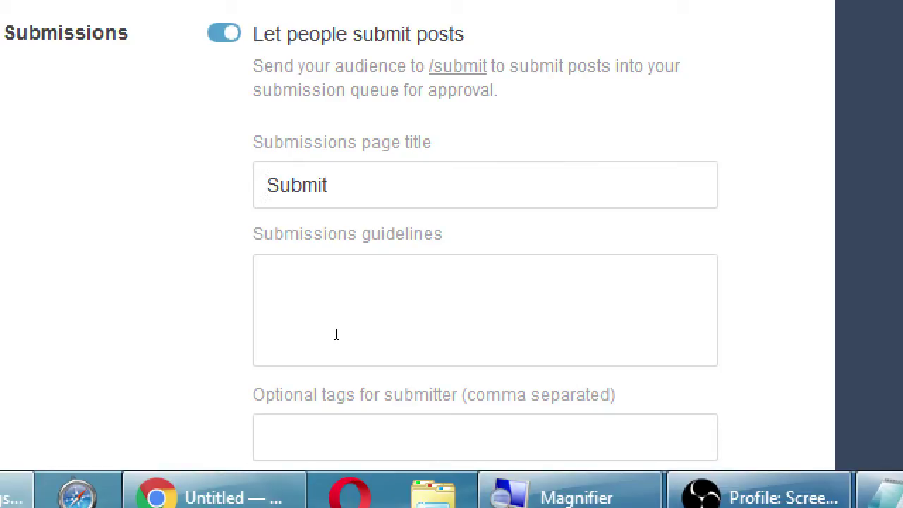
{"action": "key", "text": "End"}
{"action": "type", "text": "your fav"}
{"action": "key", "text": "BackSpace"}
{"action": "type", "text": "avorite re"}
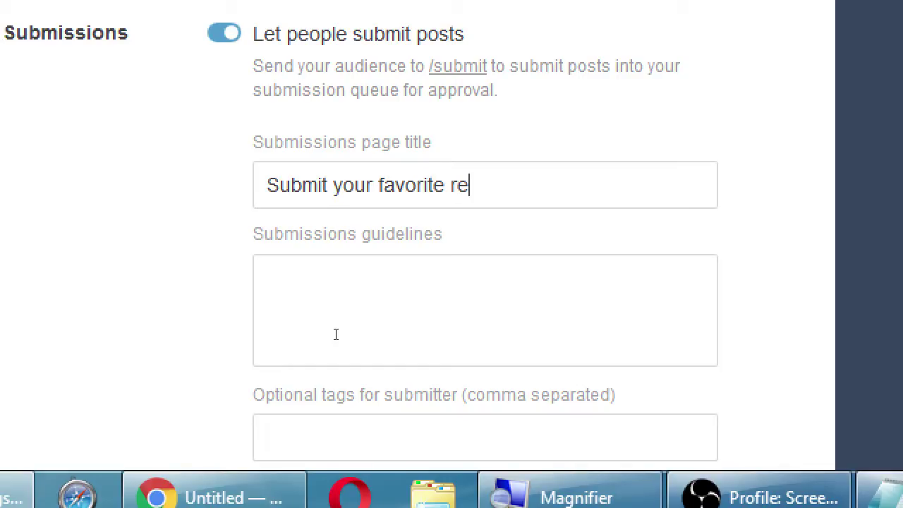
{"action": "type", "text": "cipe"}
- Enter "Include ingredients, and numbered list of steps" as the Submissions guidelines, correcting the misspelled word to "ingredients"
{"action": "left_click", "coordinate": [336, 334]}
{"action": "type", "text": "Include in"}
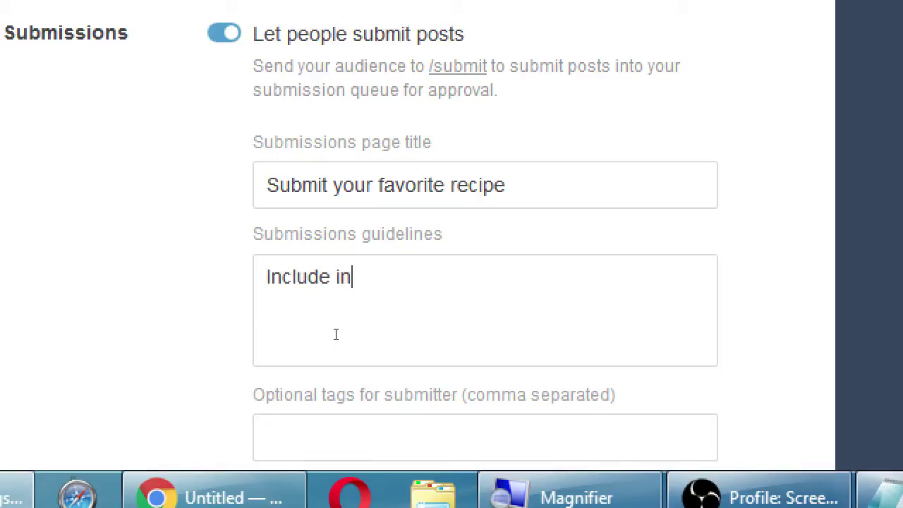
{"action": "type", "text": "grdeitns"}
{"action": "key", "text": "BackSpace"}
{"action": "key", "text": "BackSpace"}
{"action": "key", "text": "BackSpace"}
{"action": "key", "text": "BackSpace"}
{"action": "key", "text": "BackSpace"}
{"action": "type", "text": "edients, and"}
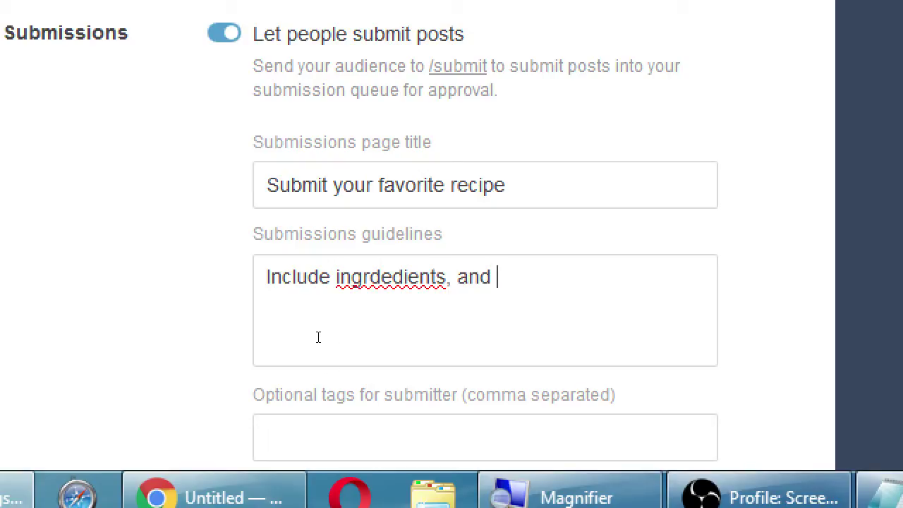
{"action": "right_click", "coordinate": [375, 276]}
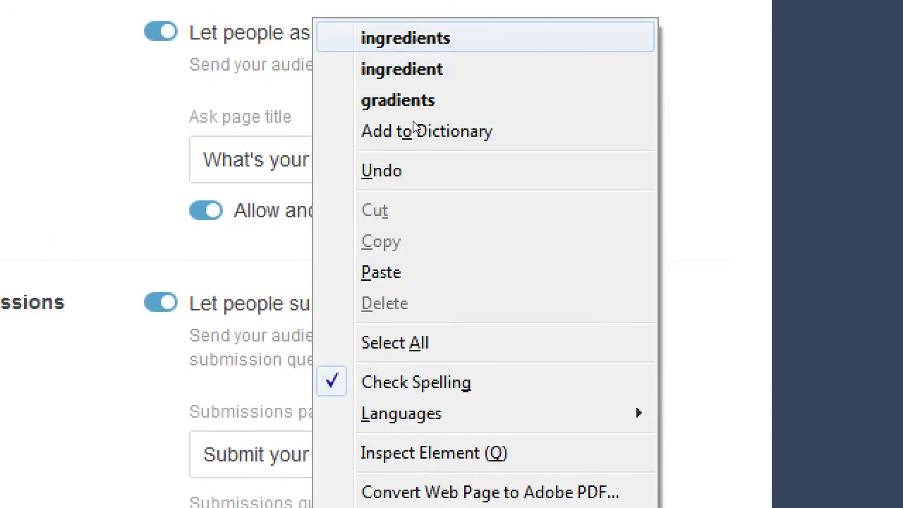
{"action": "left_click", "coordinate": [409, 44]}
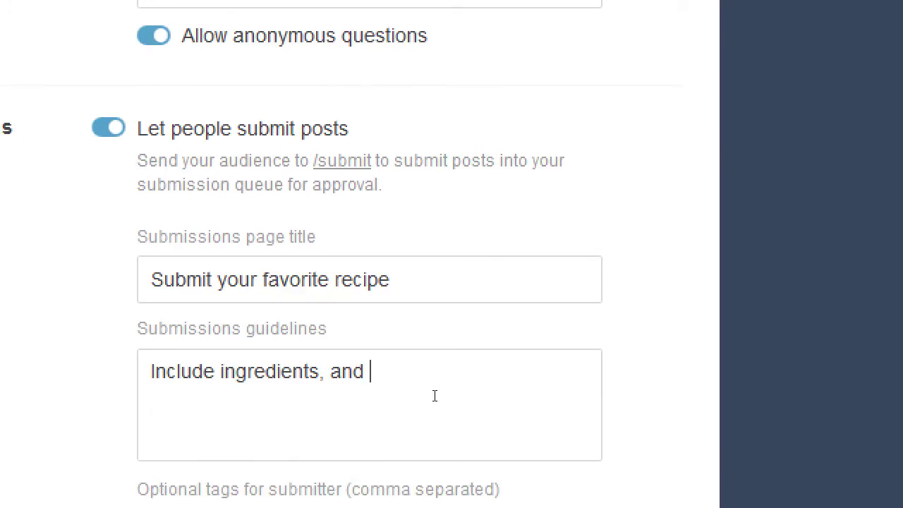
{"action": "type", "text": "numbered list of teps"}
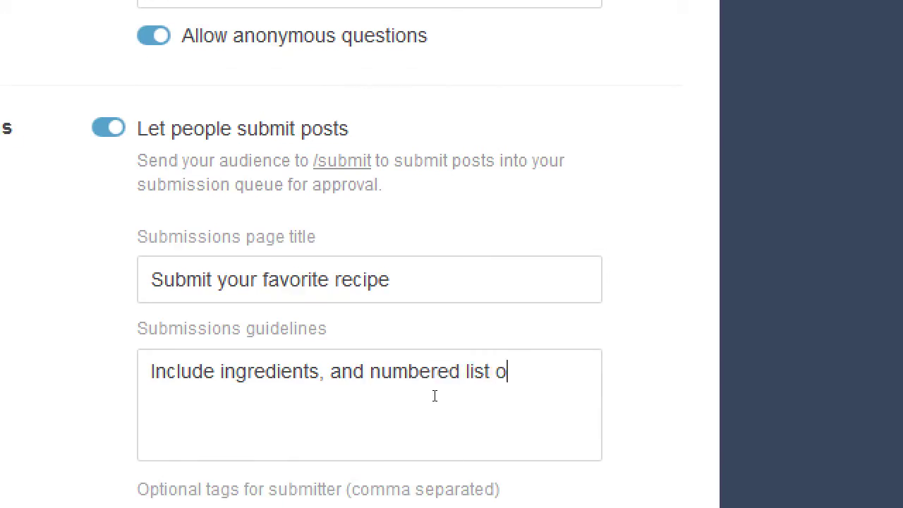
{"action": "key", "text": "BackSpace"}
{"action": "key", "text": "BackSpace"}
{"action": "key", "text": "BackSpace"}
{"action": "key", "text": "BackSpace"}
{"action": "type", "text": "steps"}
{"action": "scroll", "coordinate": [435, 395], "scroll_direction": "down", "scroll_amount": 3}
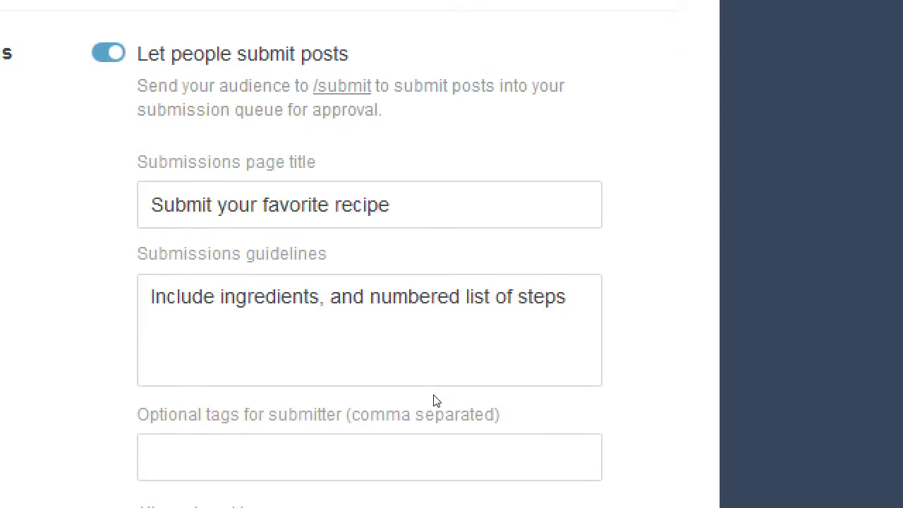
{"action": "scroll", "coordinate": [433, 400], "scroll_direction": "down", "scroll_amount": 2}
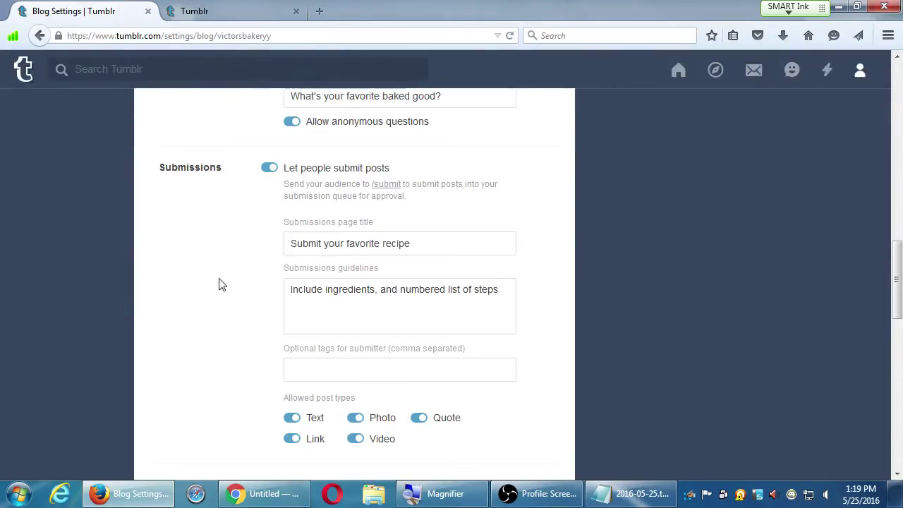
{"action": "right_click", "coordinate": [393, 191]}
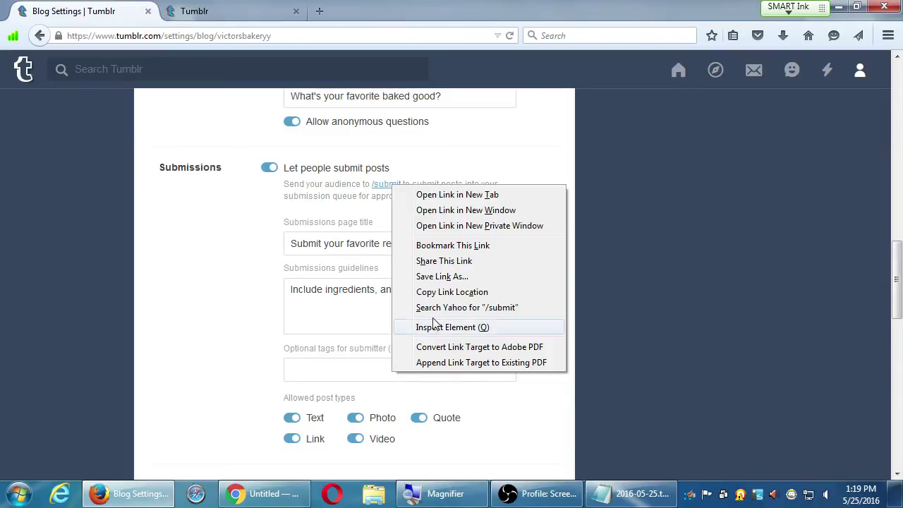
{"action": "left_click", "coordinate": [442, 293]}
{"action": "left_click", "coordinate": [302, 490]}
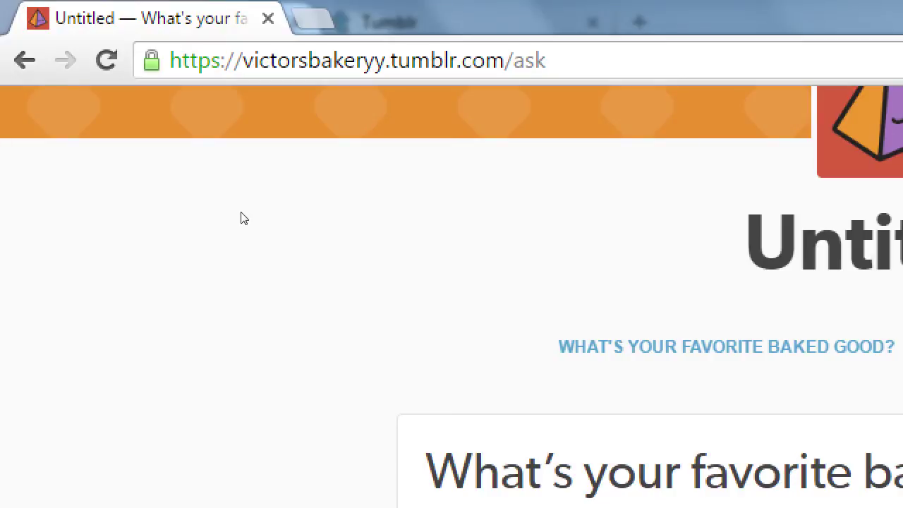
{"action": "key", "text": "ctrl+l"}
{"action": "key", "text": "End"}
{"action": "key", "text": "BackSpace"}
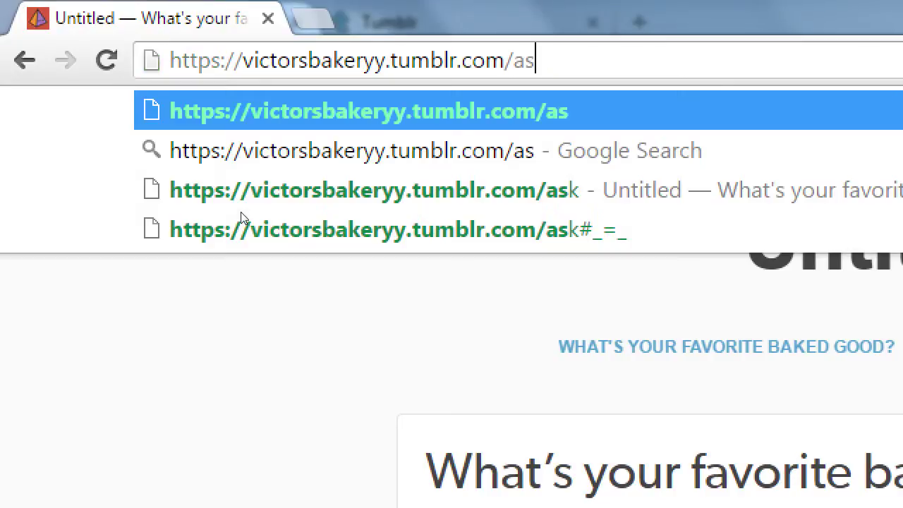
{"action": "key", "text": "BackSpace"}
{"action": "key", "text": "BackSpace"}
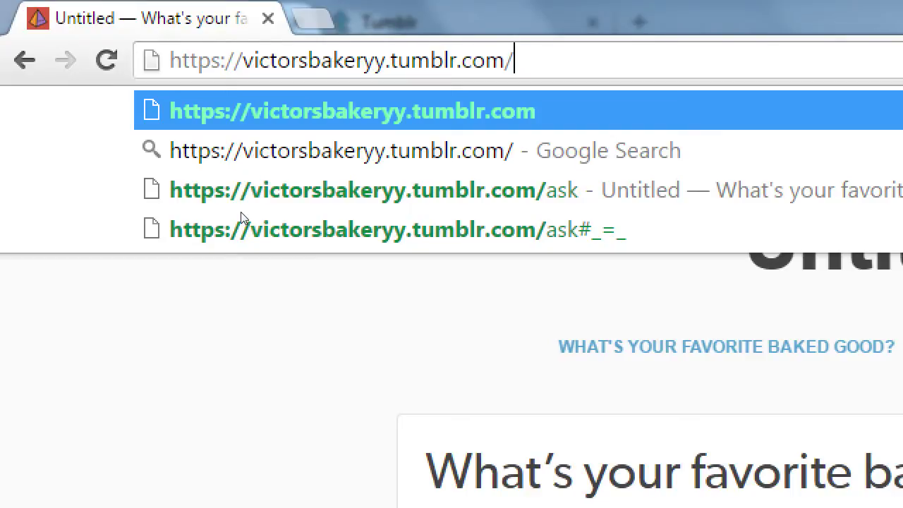
{"action": "type", "text": "submit"}
{"action": "key", "text": "Return"}
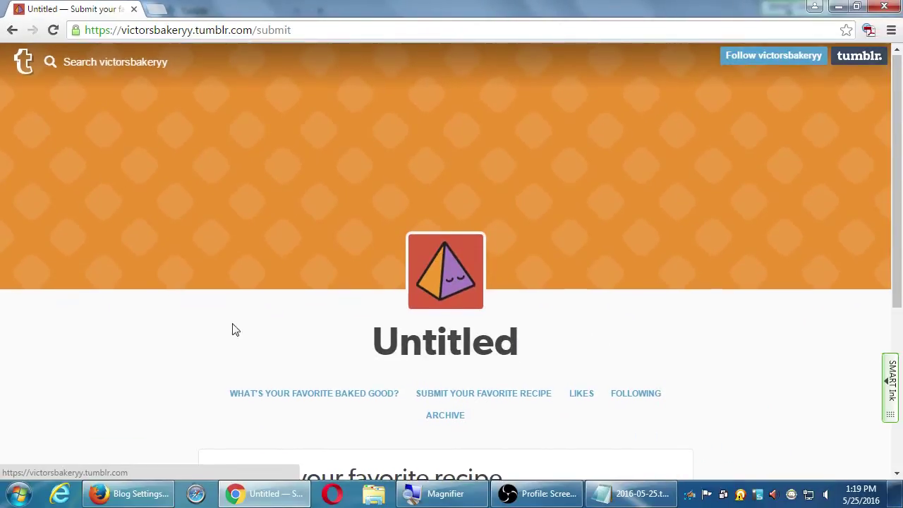
- Examine the visitor submission form, including its guidelines, post type choice, name and email fields, text editor and terms checkbox
{"action": "scroll", "coordinate": [245, 353], "scroll_direction": "down", "scroll_amount": 3}
{"action": "scroll", "coordinate": [205, 381], "scroll_direction": "down", "scroll_amount": 3}
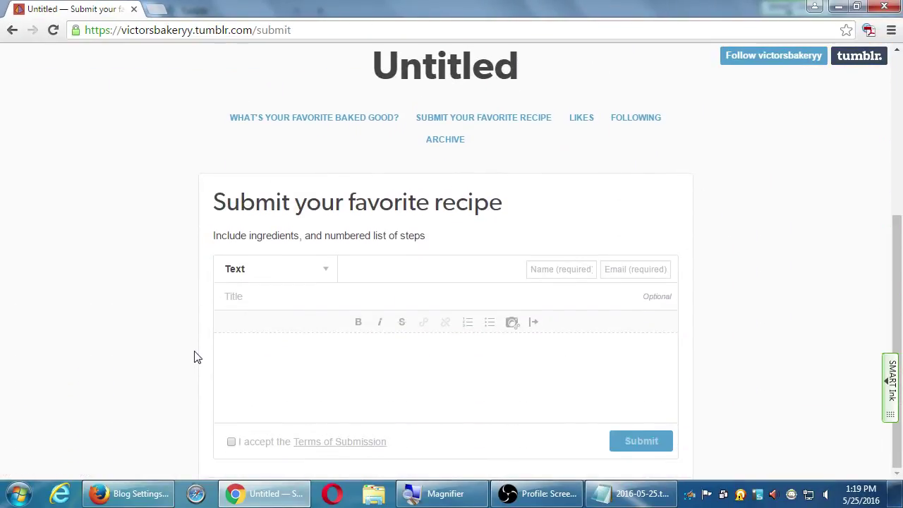
{"action": "scroll", "coordinate": [174, 345], "scroll_direction": "up", "scroll_amount": 4}
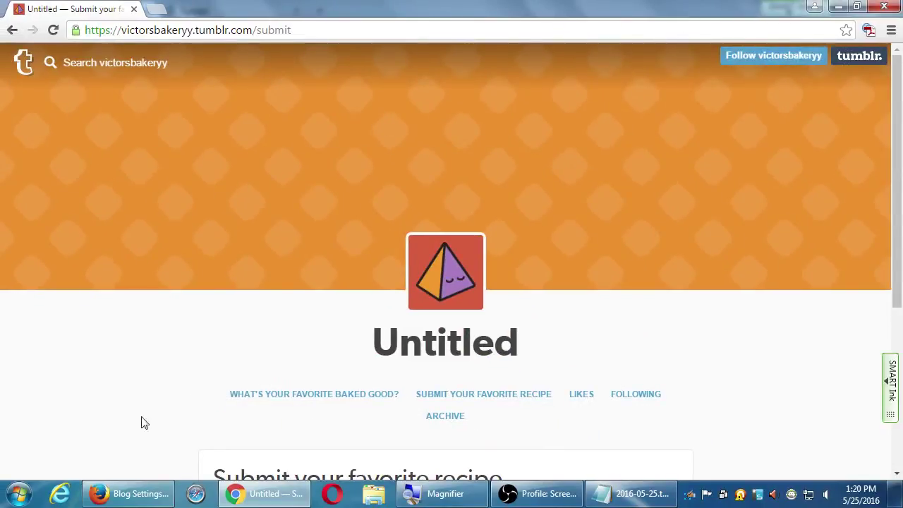
- Return to the blog settings in Firefox and switch Only allow messages from Tumblrs you follow on and back off under Messaging
{"action": "left_click", "coordinate": [143, 496]}
{"action": "scroll", "coordinate": [282, 306], "scroll_direction": "down", "scroll_amount": 3}
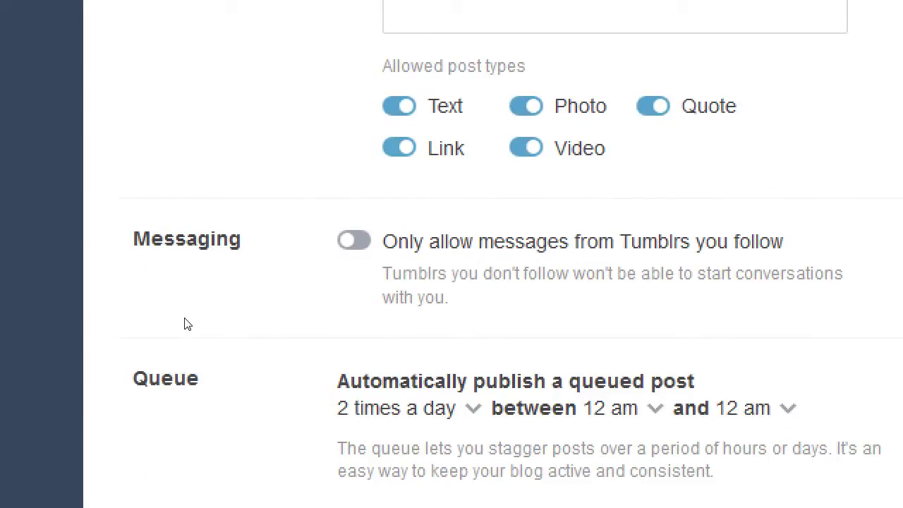
{"action": "left_click", "coordinate": [270, 288]}
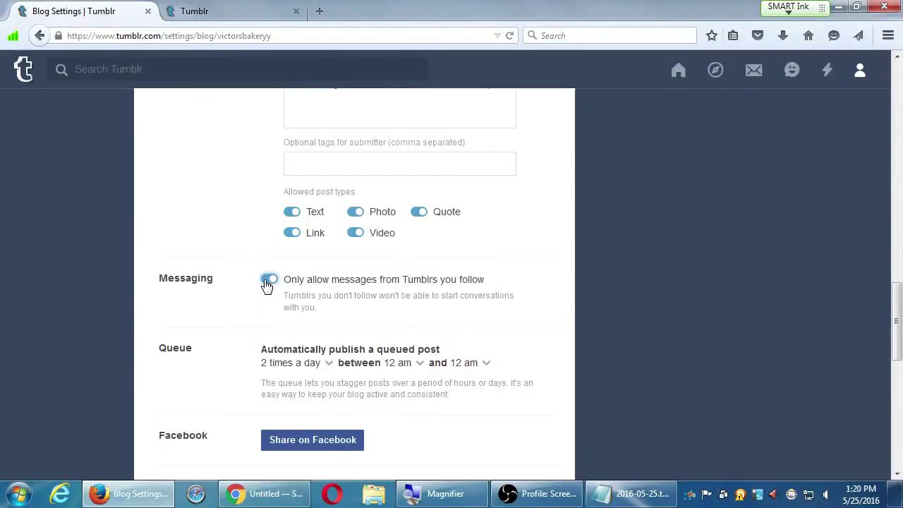
{"action": "left_click", "coordinate": [350, 246]}
{"action": "left_click", "coordinate": [265, 280]}
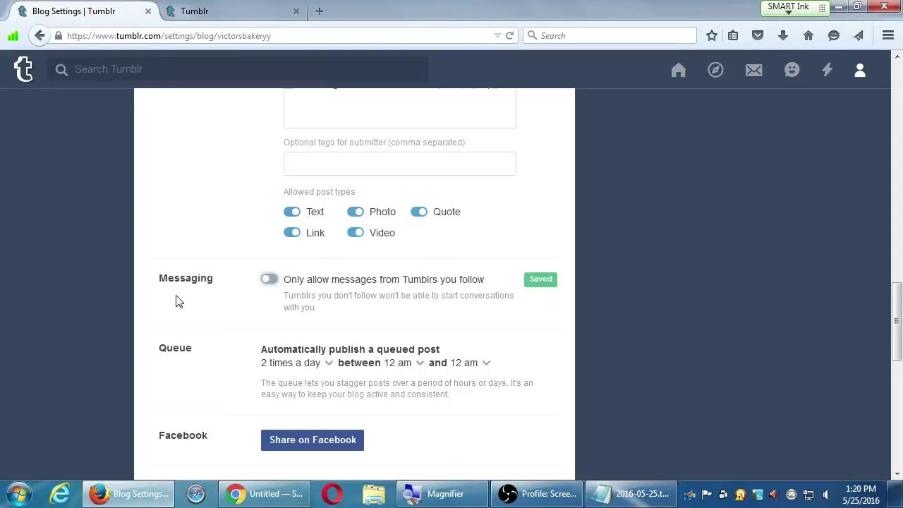
- Examine the Queue settings and browse the available choices for how many times a day queued posts are published
{"action": "scroll", "coordinate": [163, 306], "scroll_direction": "down", "scroll_amount": 2}
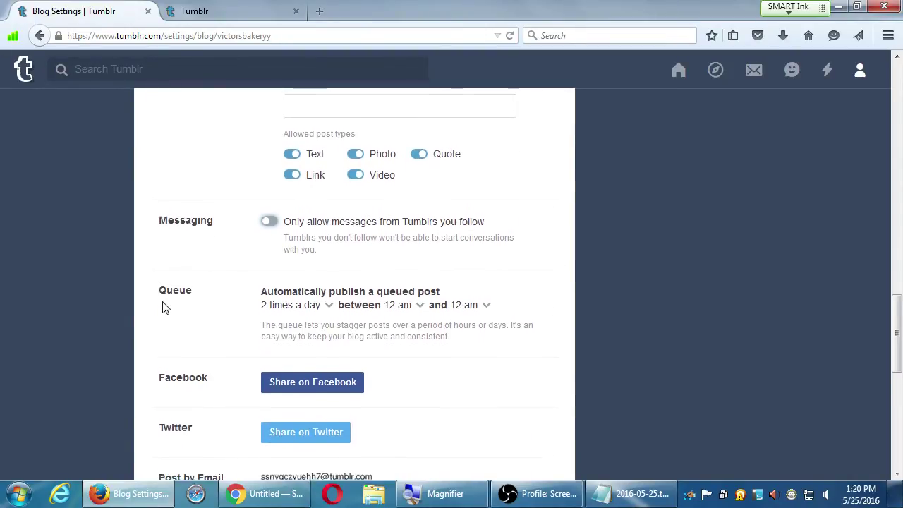
{"action": "scroll", "coordinate": [162, 308], "scroll_direction": "down", "scroll_amount": 2}
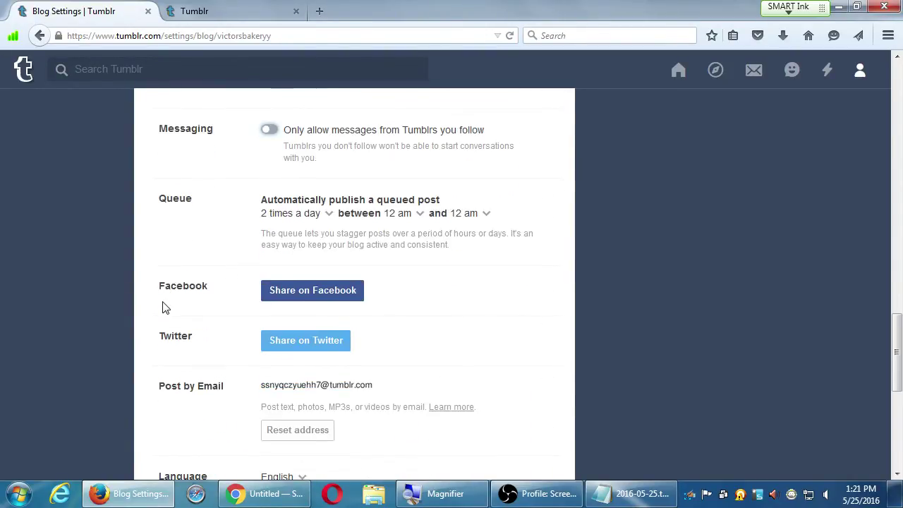
{"action": "scroll", "coordinate": [177, 256], "scroll_direction": "up", "scroll_amount": 2}
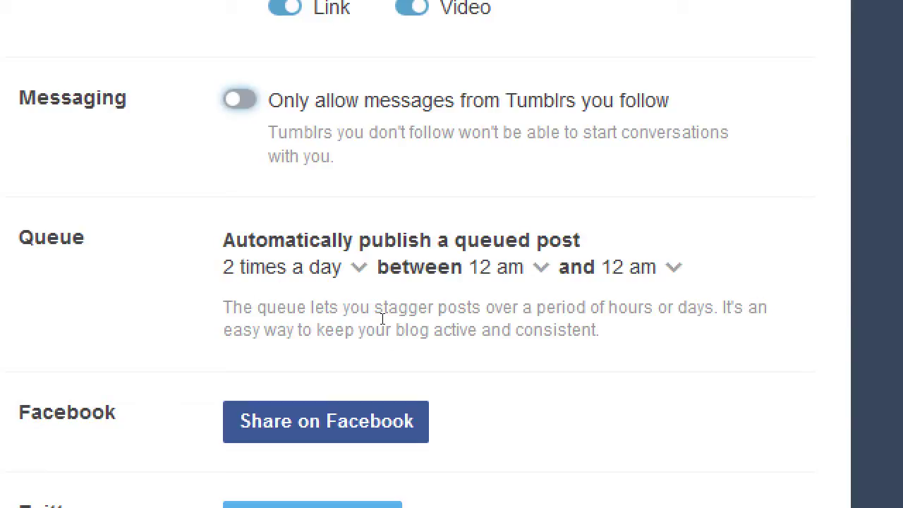
{"action": "left_click", "coordinate": [327, 294]}
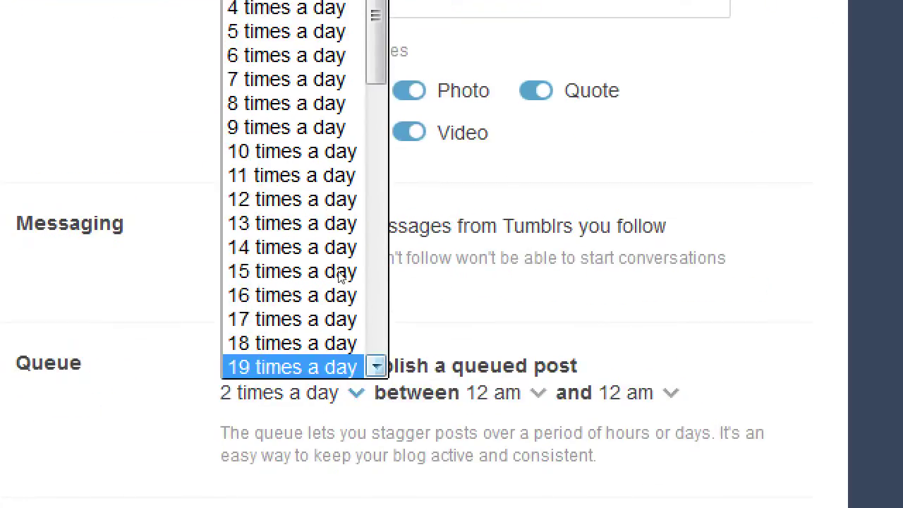
{"action": "scroll", "coordinate": [342, 143], "scroll_direction": "down", "scroll_amount": 2}
{"action": "scroll", "coordinate": [339, 275], "scroll_direction": "down", "scroll_amount": 9}
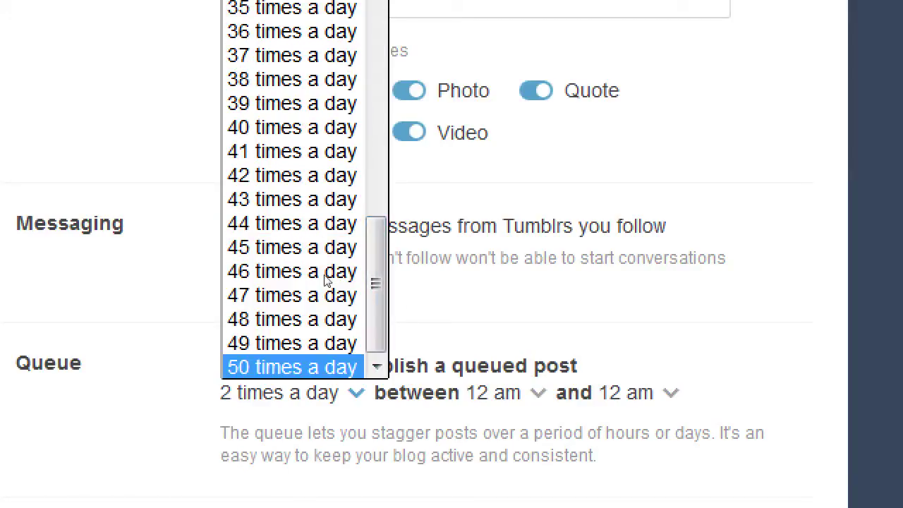